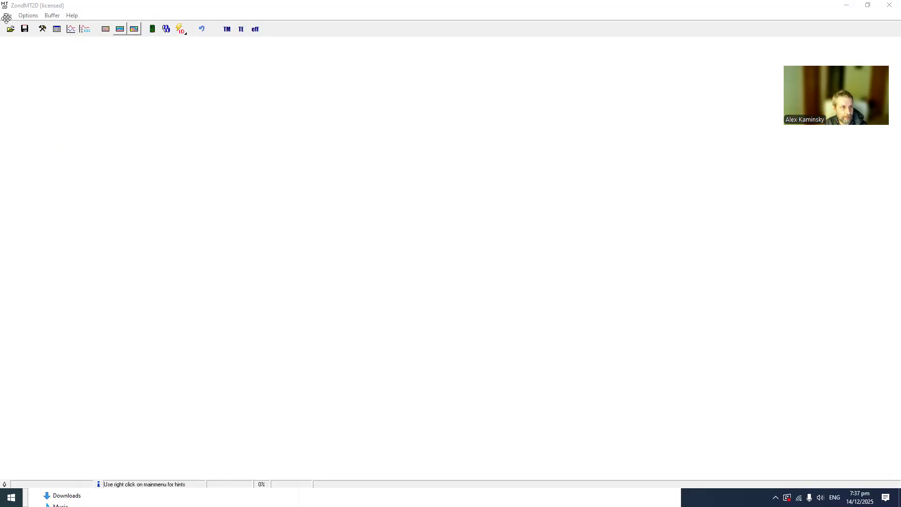
Open the cs2d data file and bring up its pseudo-controlled source settings to examine the source and survey line layout
left_click(10, 28)
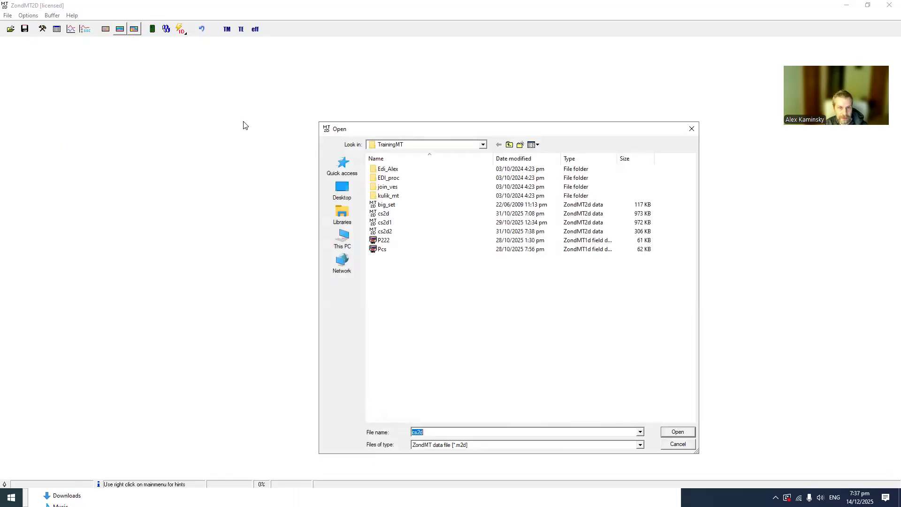
double_click(380, 214)
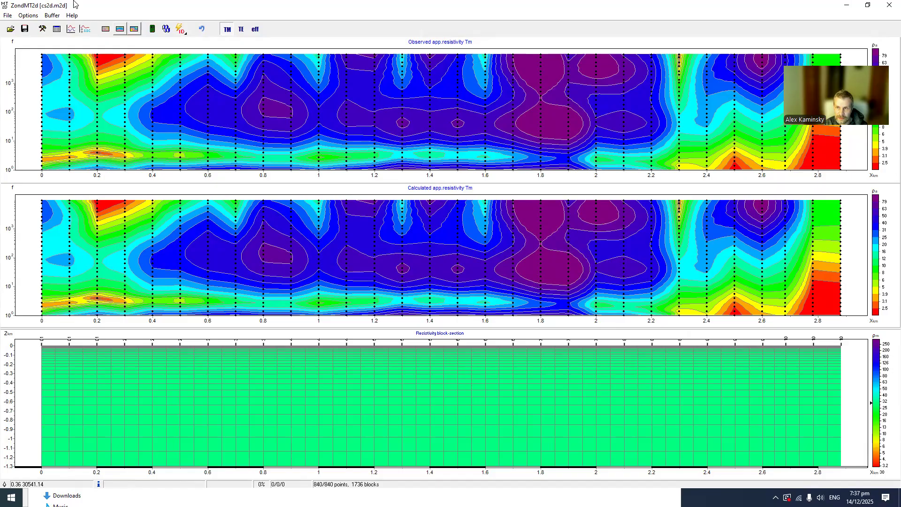
left_click(29, 16)
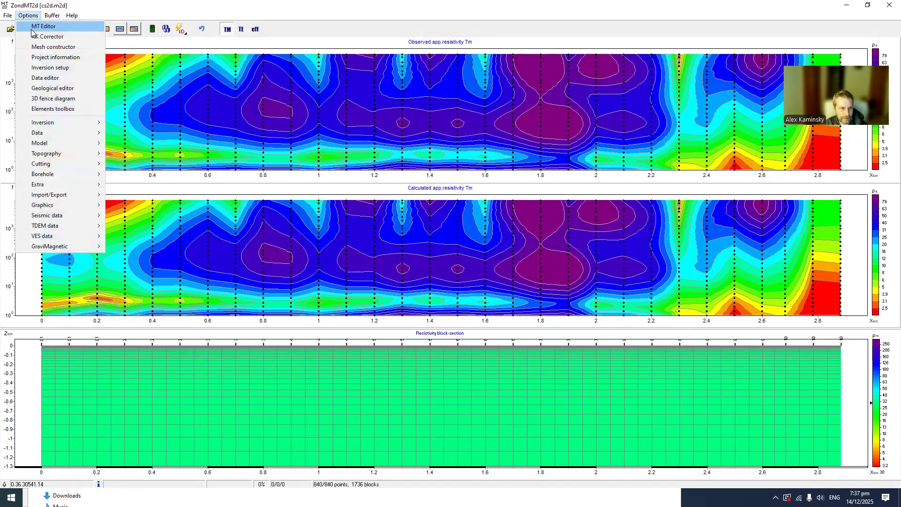
mouse_move(50, 123)
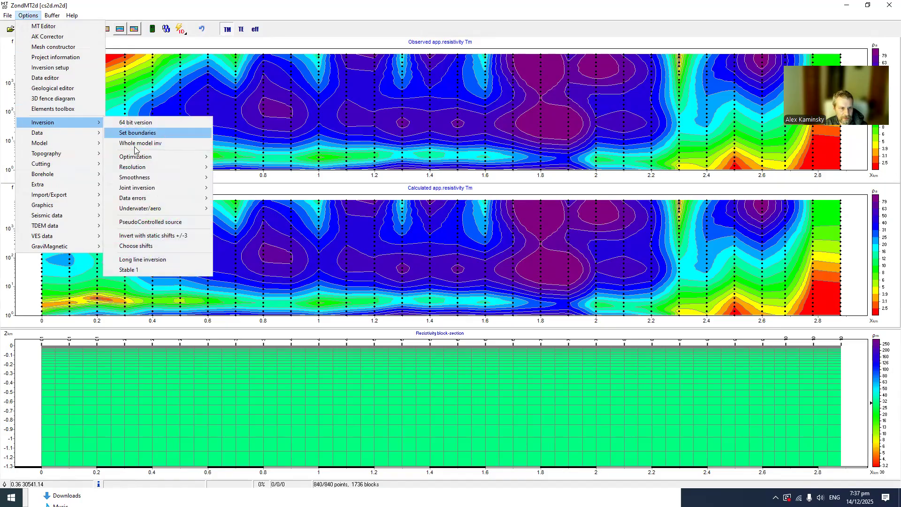
left_click(143, 225)
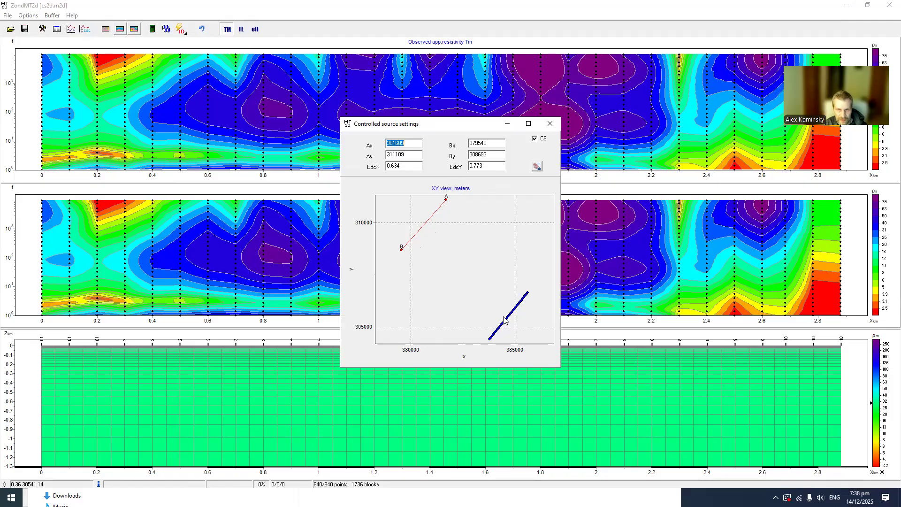
left_click_drag(481, 298, 523, 325)
left_click_drag(441, 282, 435, 280)
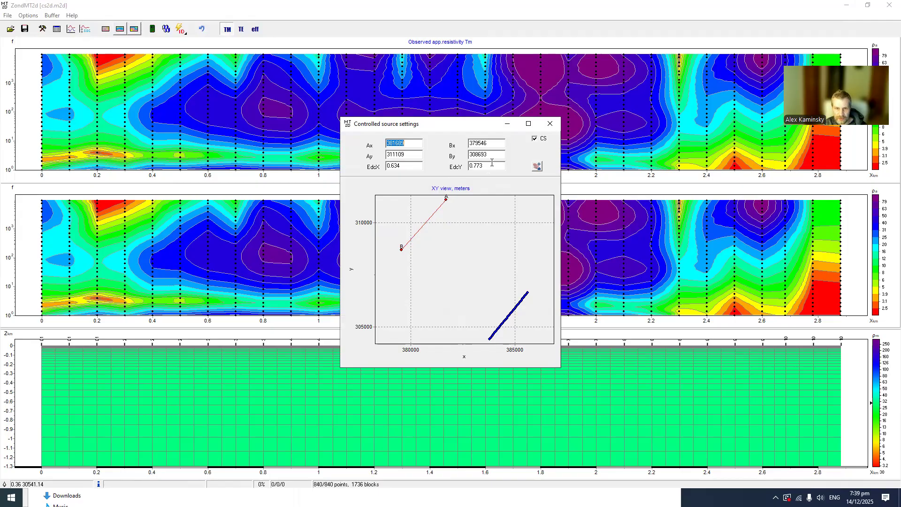
Try the North-East orientation for the source field components, return them to along-across line, and close the source settings
left_click(537, 168)
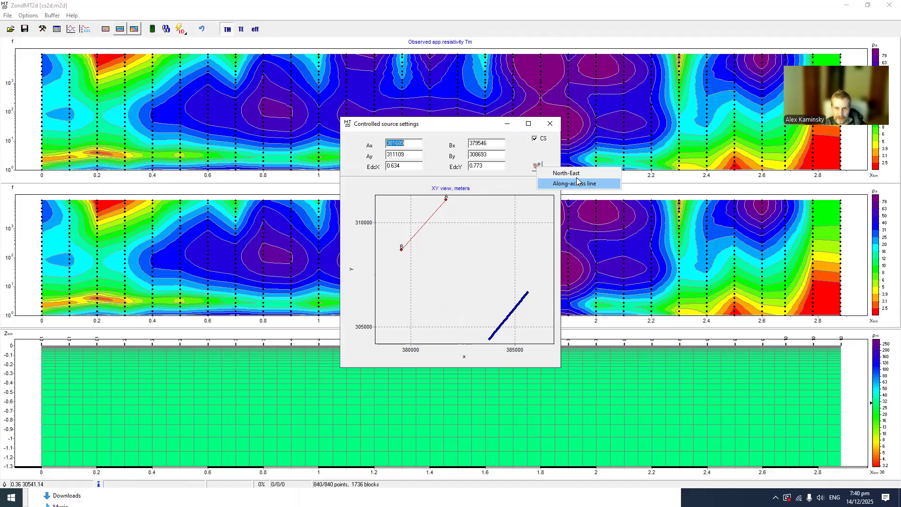
left_click(574, 175)
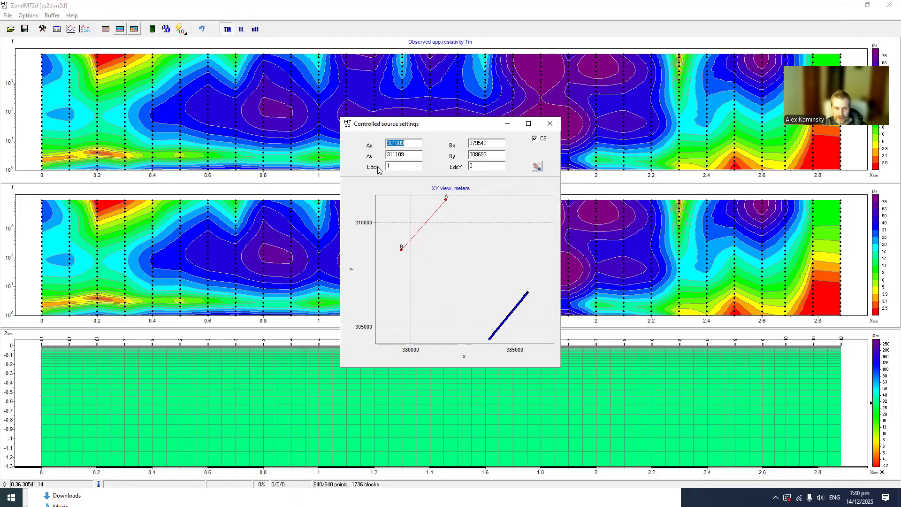
left_click(535, 170)
left_click(550, 186)
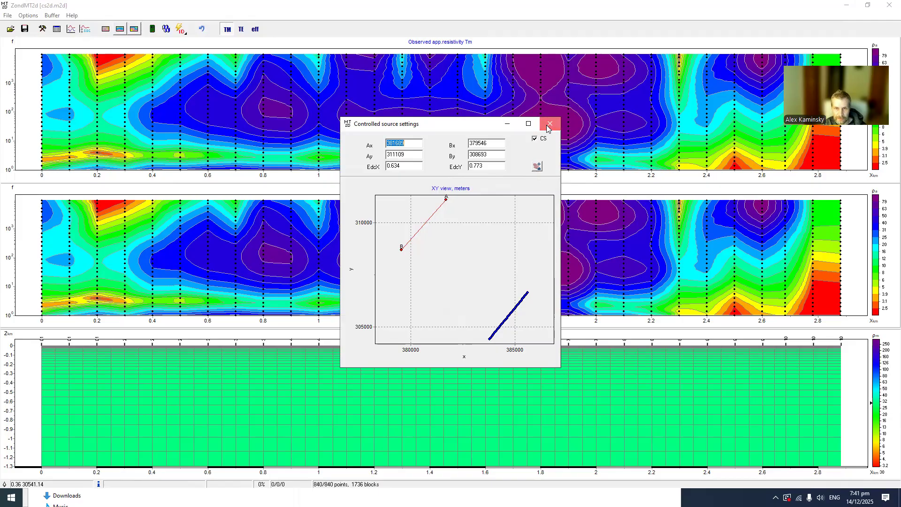
left_click(550, 124)
Calculate the model response and hide all four tipper curves in the sounding curves plot
left_click(152, 28)
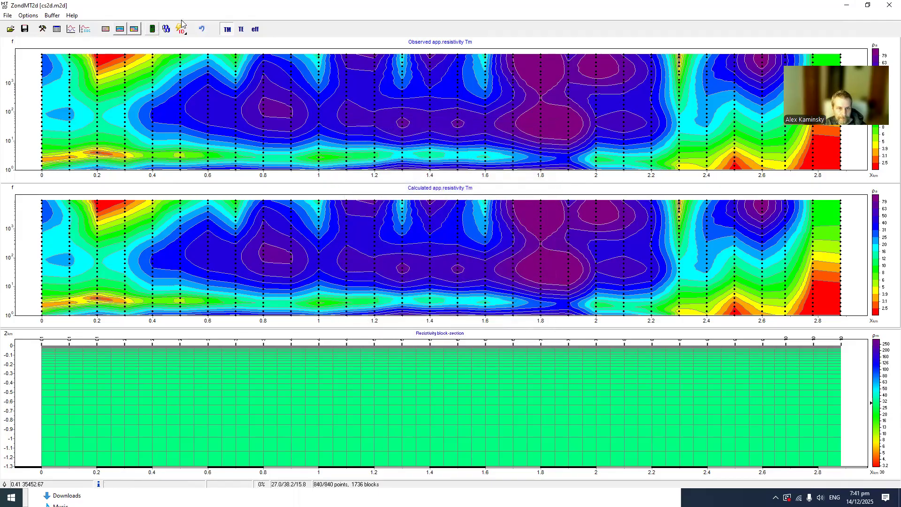
left_click(71, 30)
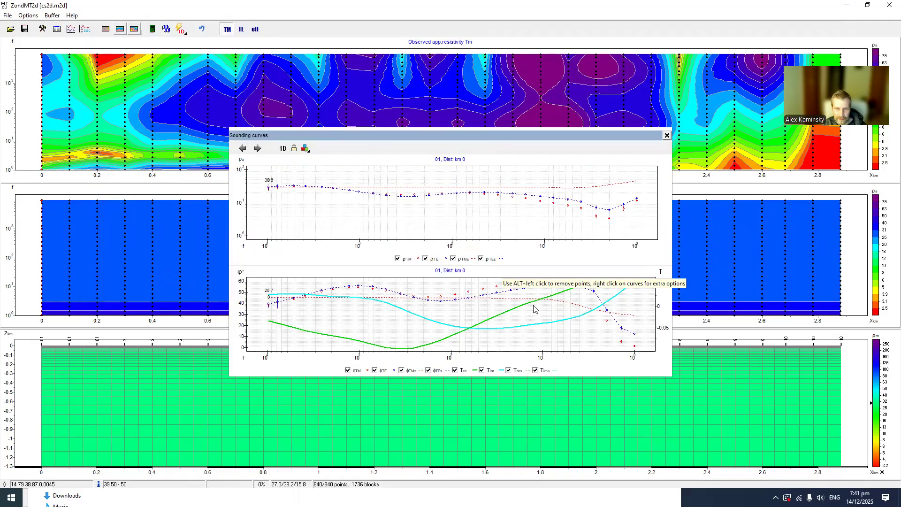
left_click(535, 370)
left_click(508, 371)
left_click(481, 370)
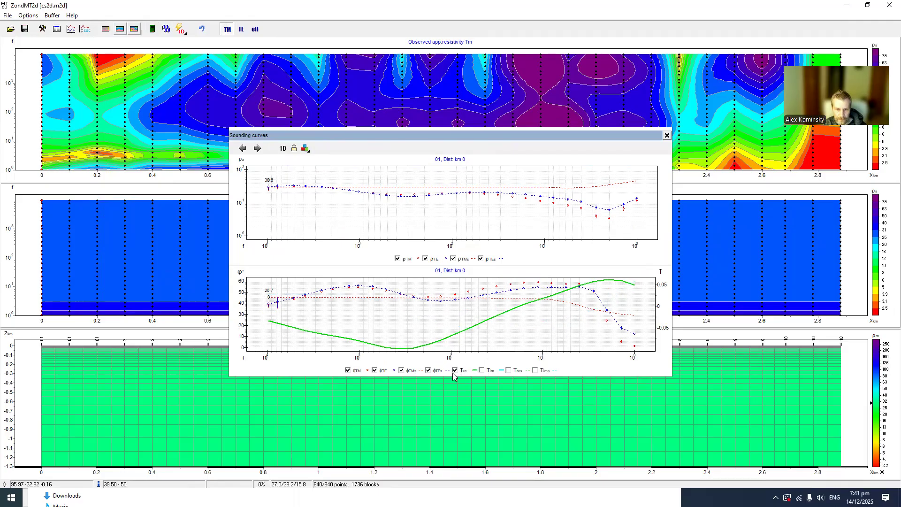
left_click(454, 372)
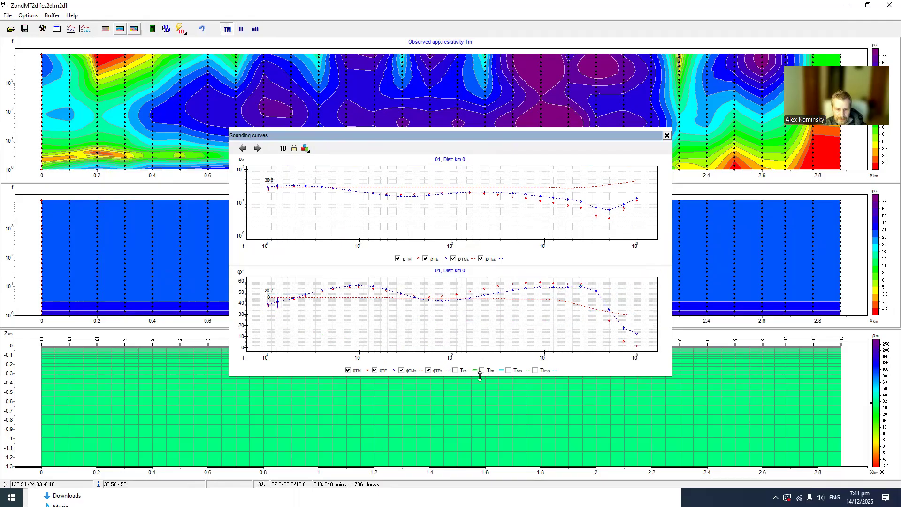
Hide the observed and calculated TE curves in both the resistivity and phase plots, and close the sounding curves
left_click(414, 372)
left_click(428, 370)
left_click(402, 371)
left_click(374, 370)
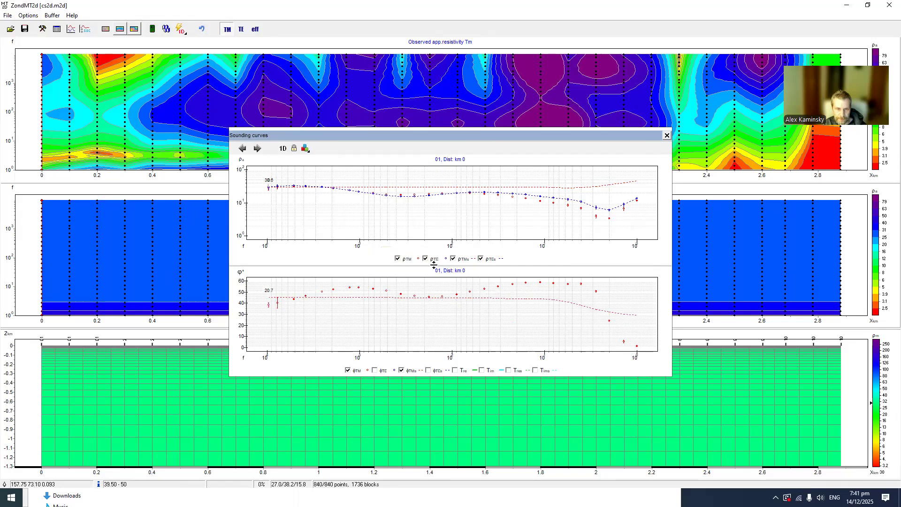
left_click(482, 259)
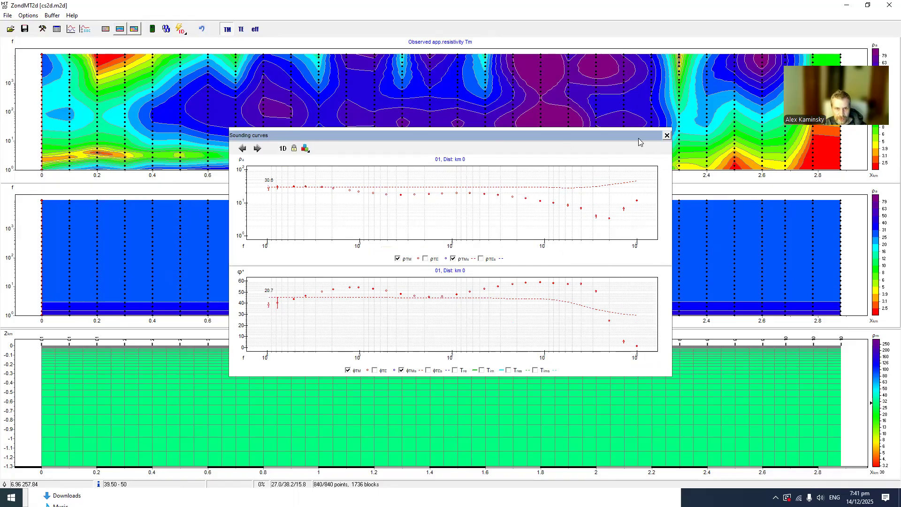
left_click(667, 136)
Disable the CS option for the pseudo-controlled source and check the recalculated TM response in the sounding curves
left_click(28, 16)
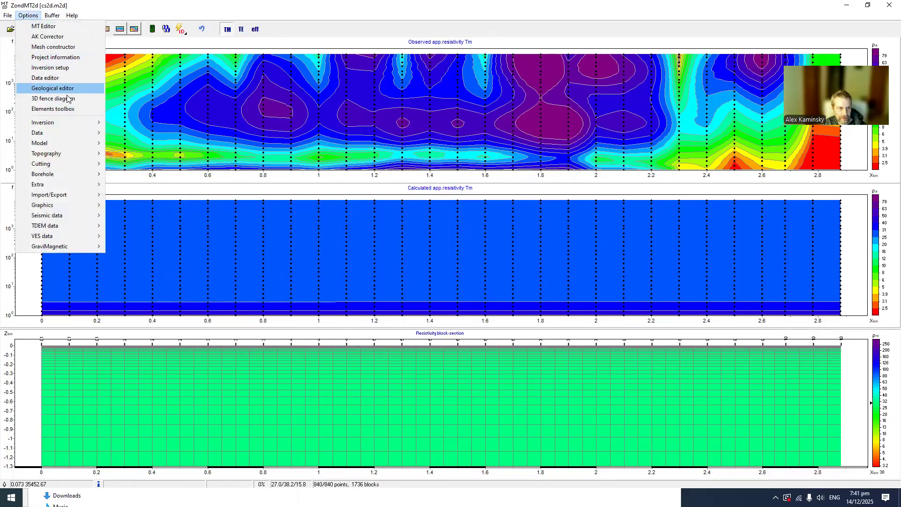
mouse_move(72, 126)
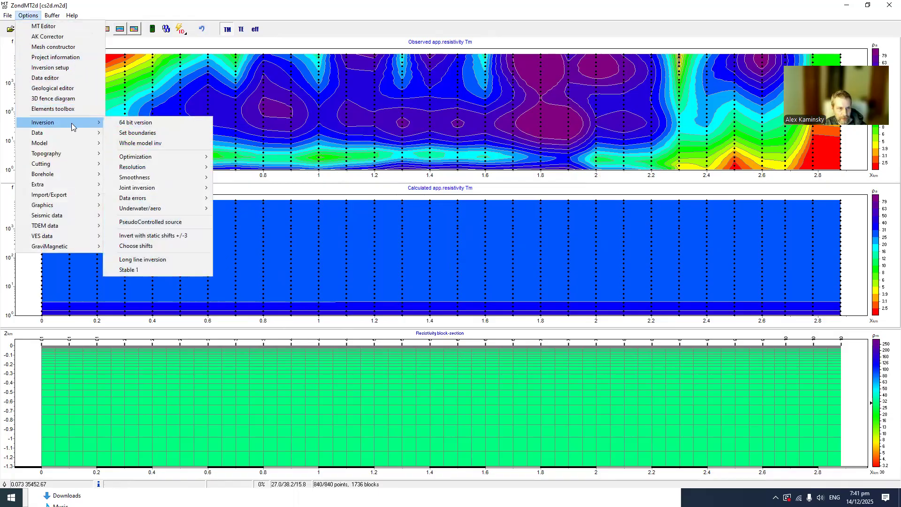
left_click(171, 223)
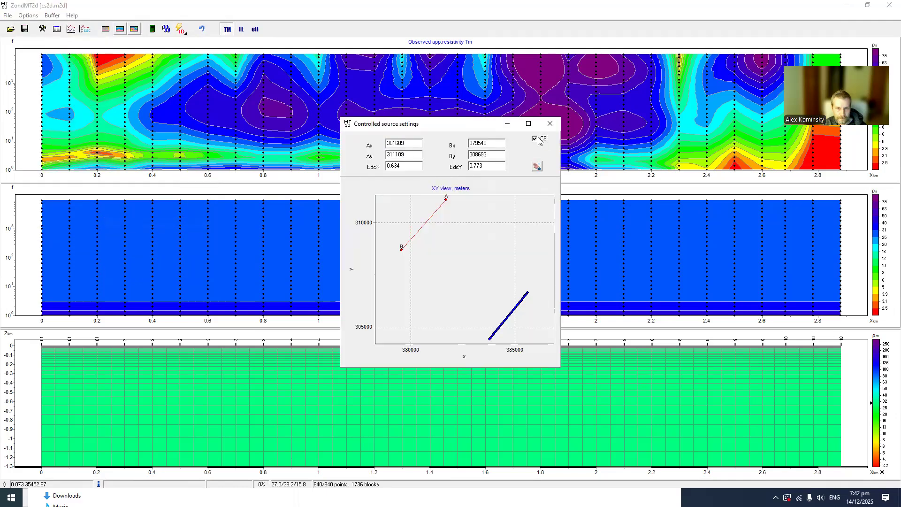
left_click(550, 125)
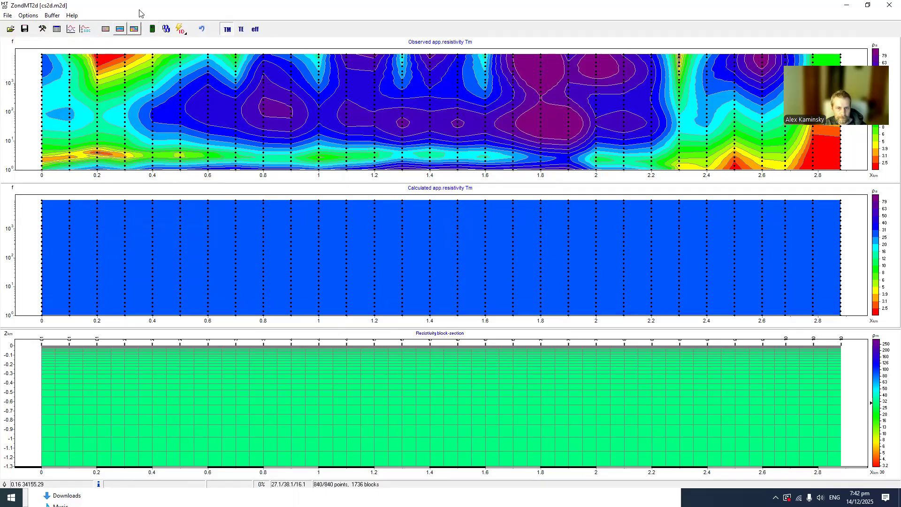
left_click(70, 29)
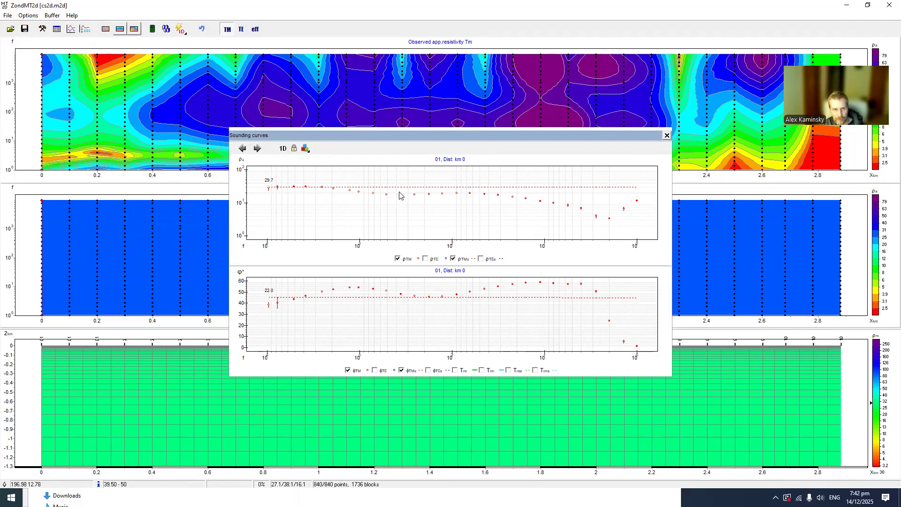
left_click(666, 136)
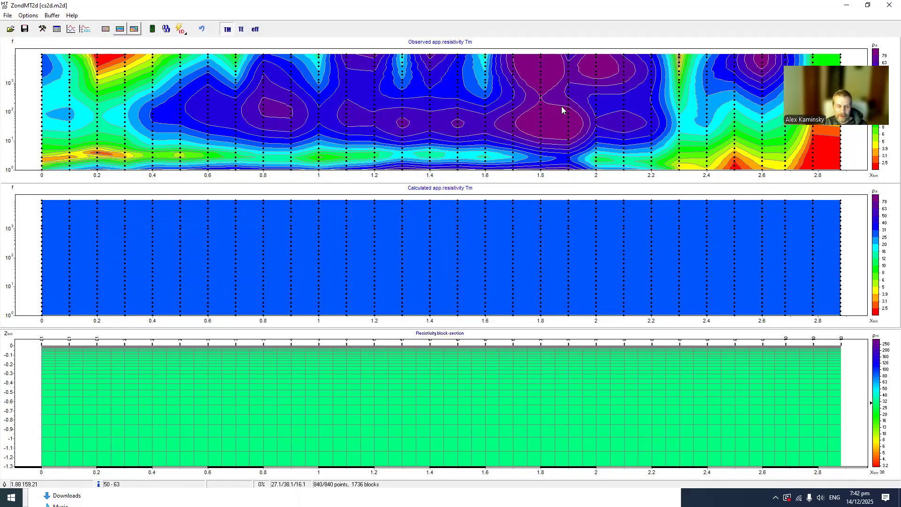
Re-enable the CS option in the pseudo-controlled source settings
left_click(28, 15)
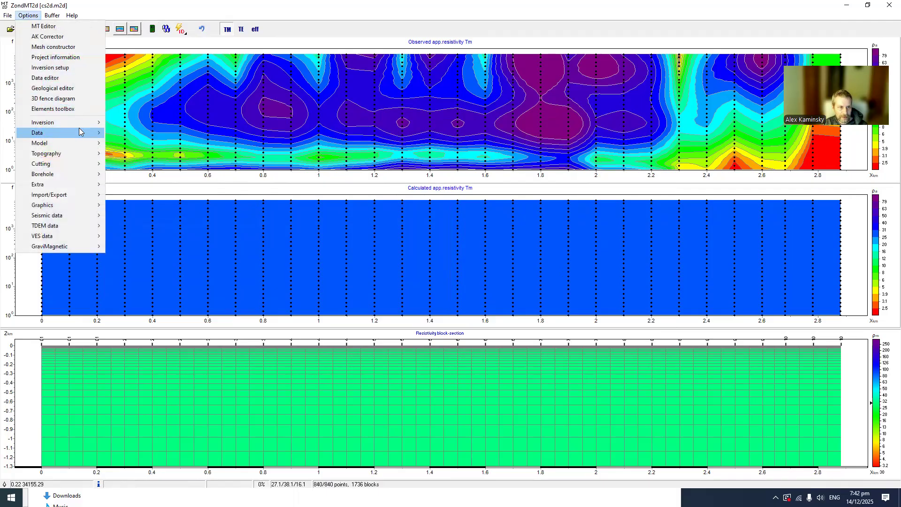
mouse_move(84, 122)
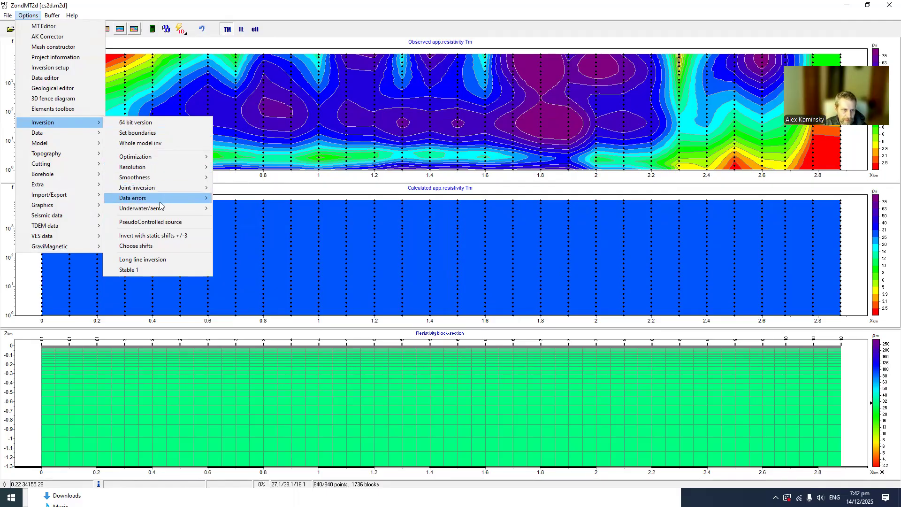
mouse_move(161, 207)
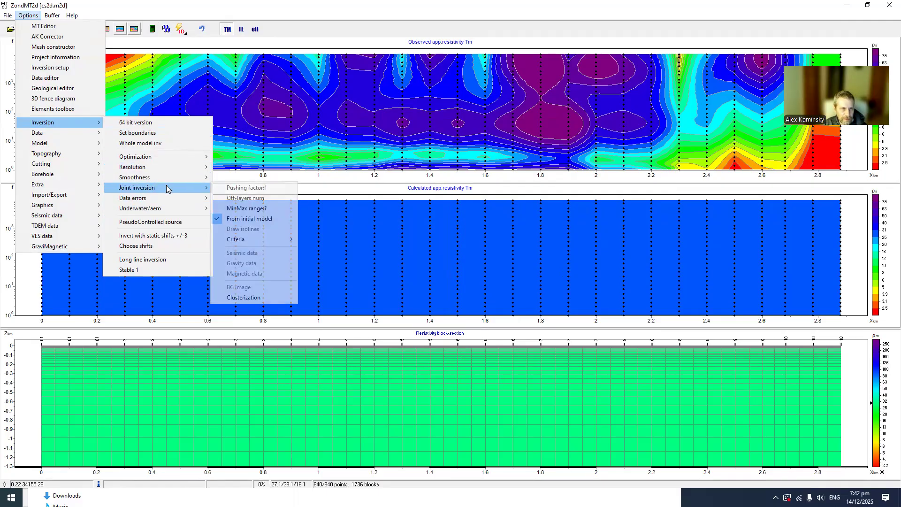
left_click(170, 222)
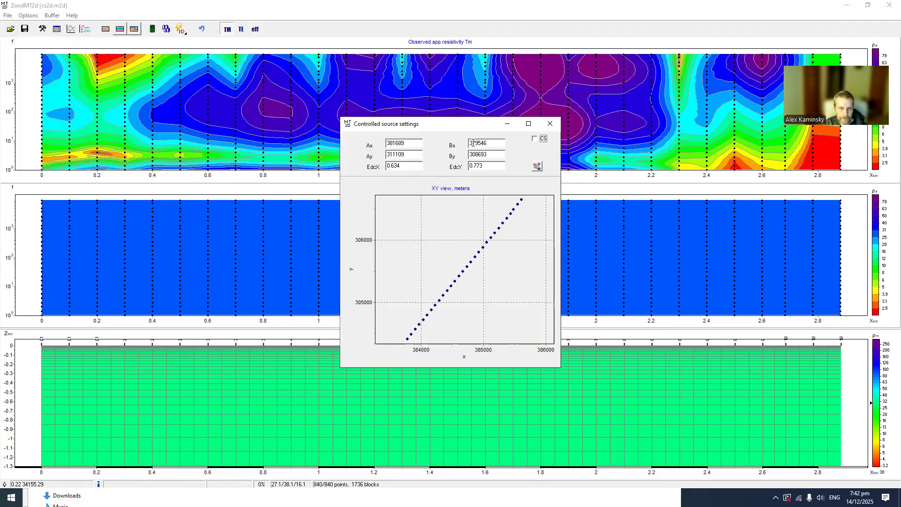
left_click(535, 138)
left_click(550, 124)
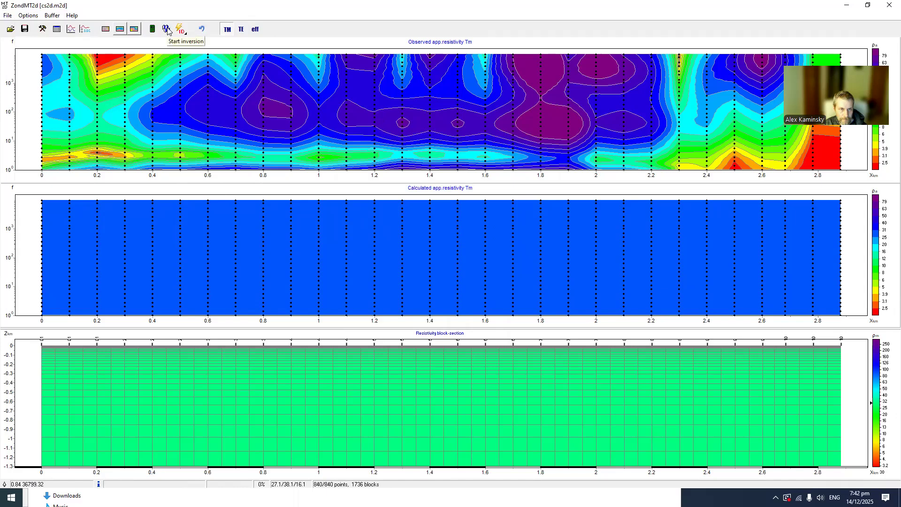
Start the inversion and stop it during the first iteration
left_click(181, 30)
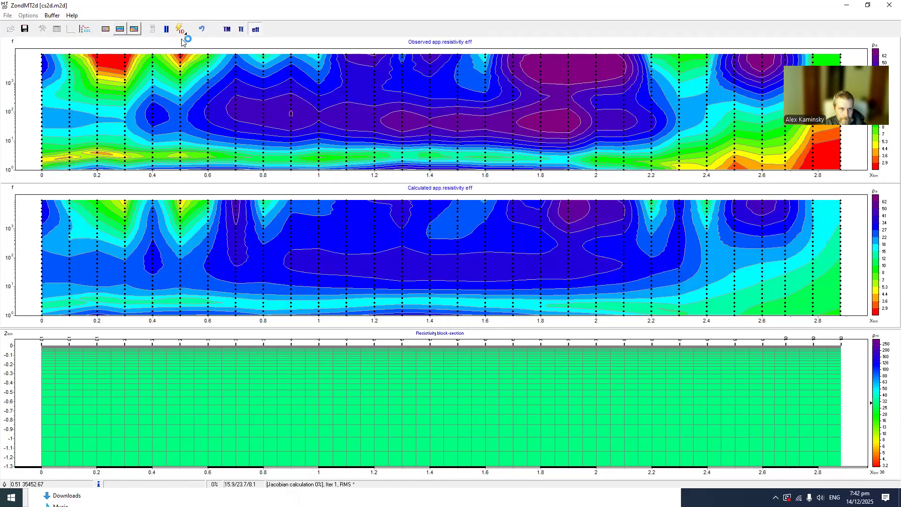
left_click(167, 30)
Turn off effective impedance in the inversion data settings and exclude the second rho and phase pair from the inversion
left_click(42, 29)
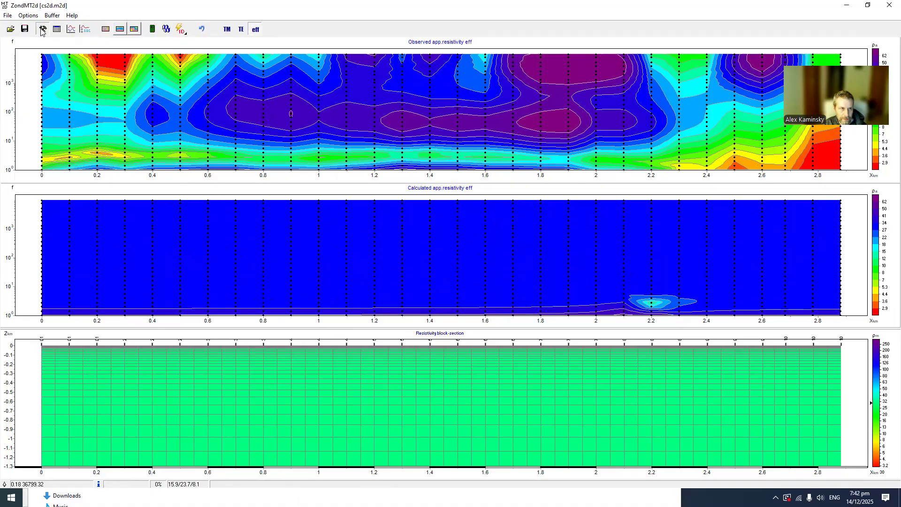
left_click(424, 157)
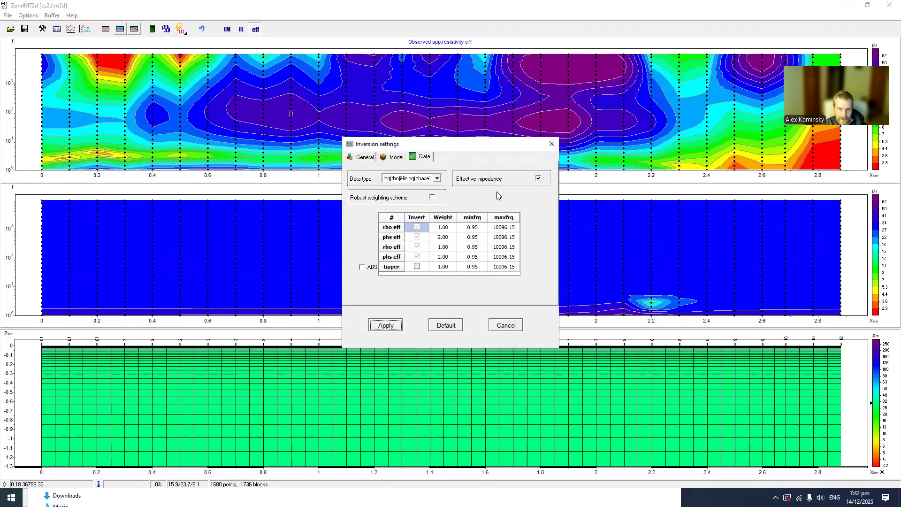
left_click(539, 178)
left_click(418, 246)
left_click(417, 256)
left_click(397, 322)
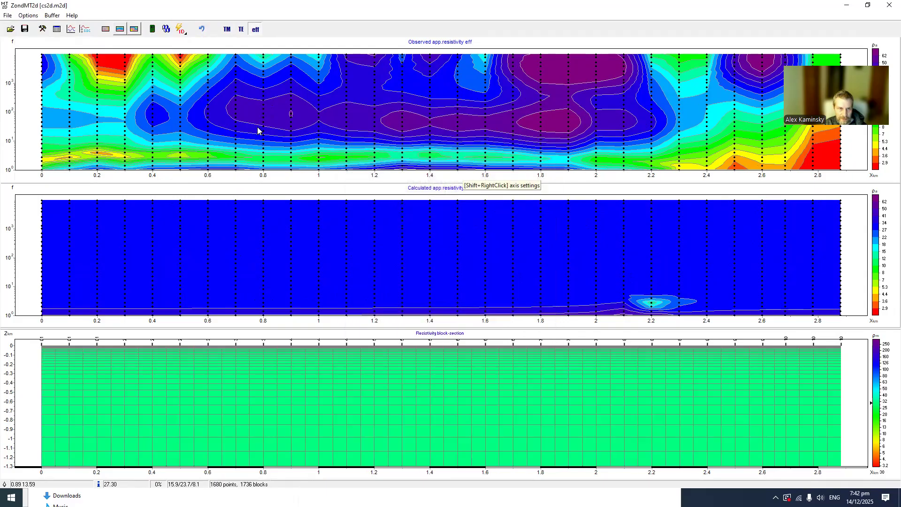
Display the TM apparent resistivity sections, run the inversion and stop it during iteration 6
left_click(227, 29)
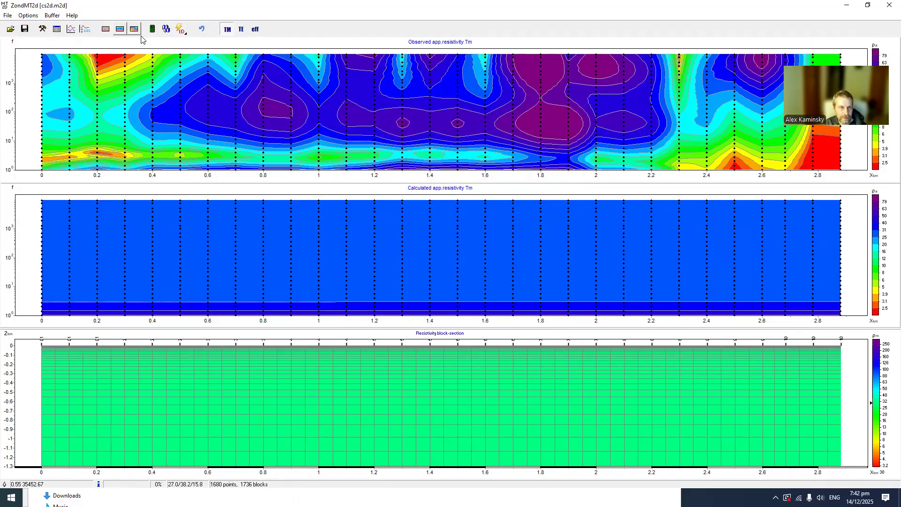
left_click(179, 30)
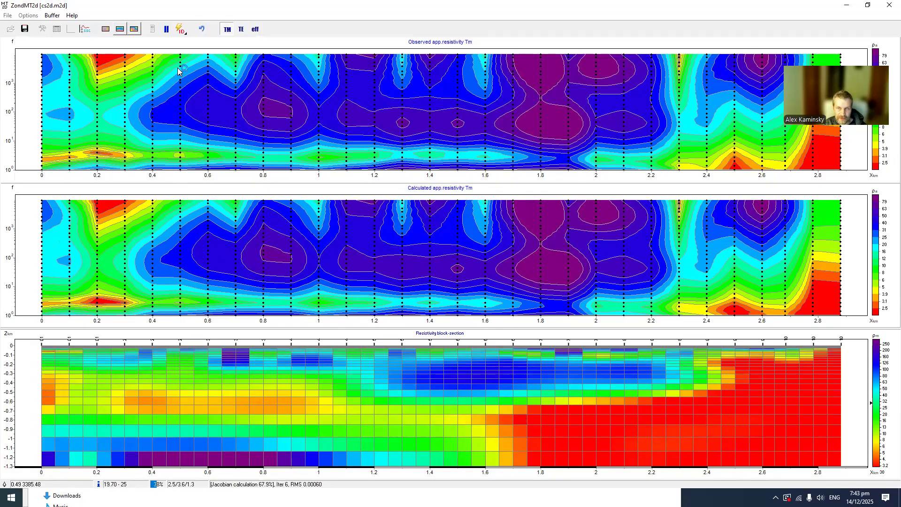
left_click(168, 30)
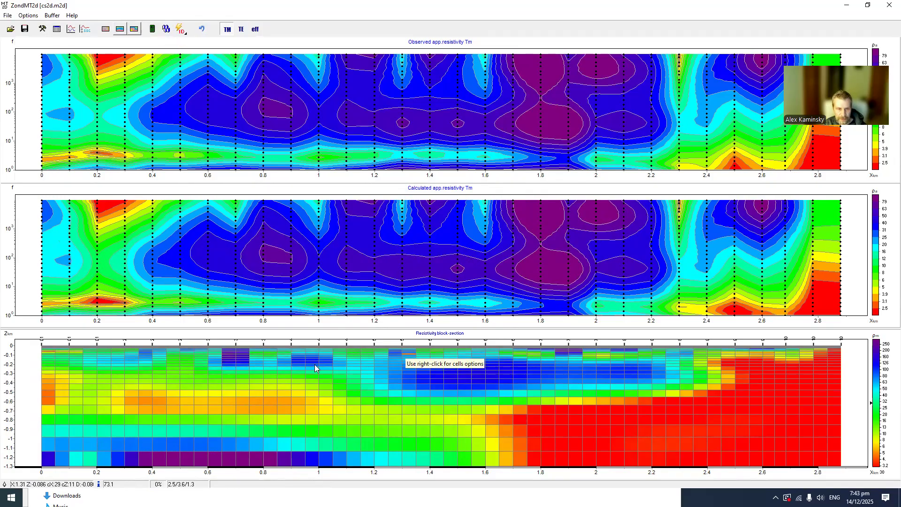
Examine the fit of the TM sounding curves station by station, from km 0 to km 1.00
left_click(73, 30)
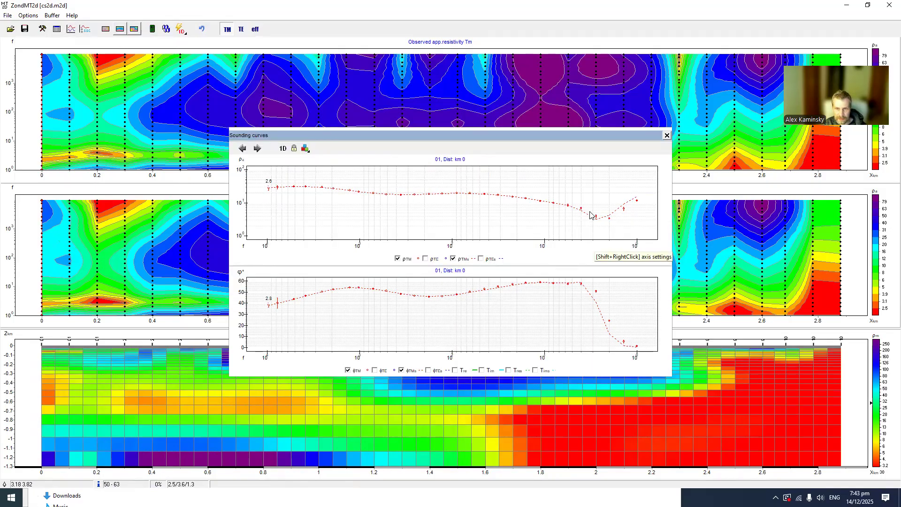
left_click(257, 148)
left_click(257, 148)
left_click(258, 149)
left_click(257, 148)
left_click(257, 149)
left_click(257, 148)
left_click(257, 148)
left_click(257, 148)
left_click(257, 149)
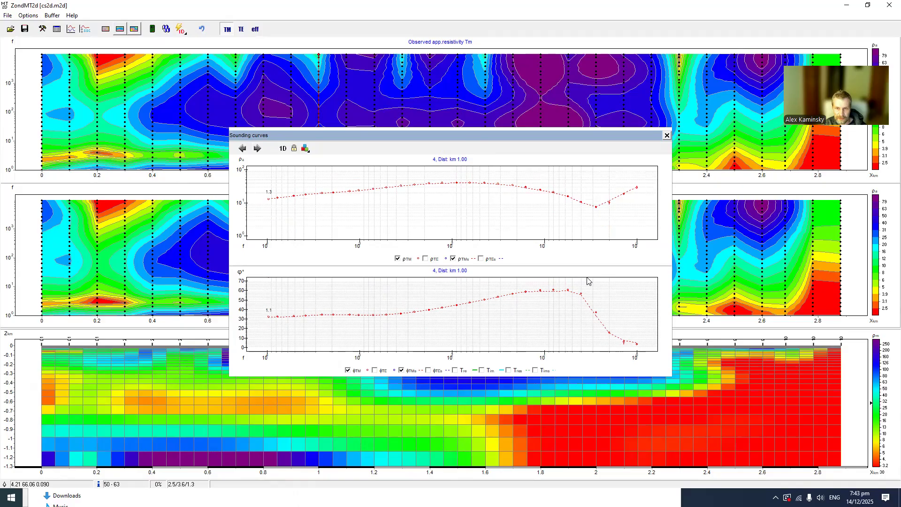
Close the sounding curves and display the TE apparent resistivity sections
left_click(667, 135)
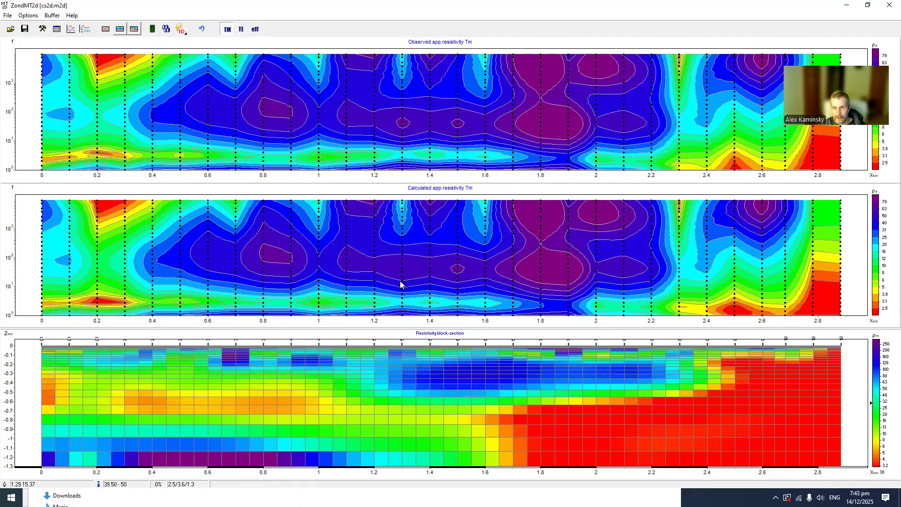
left_click(241, 29)
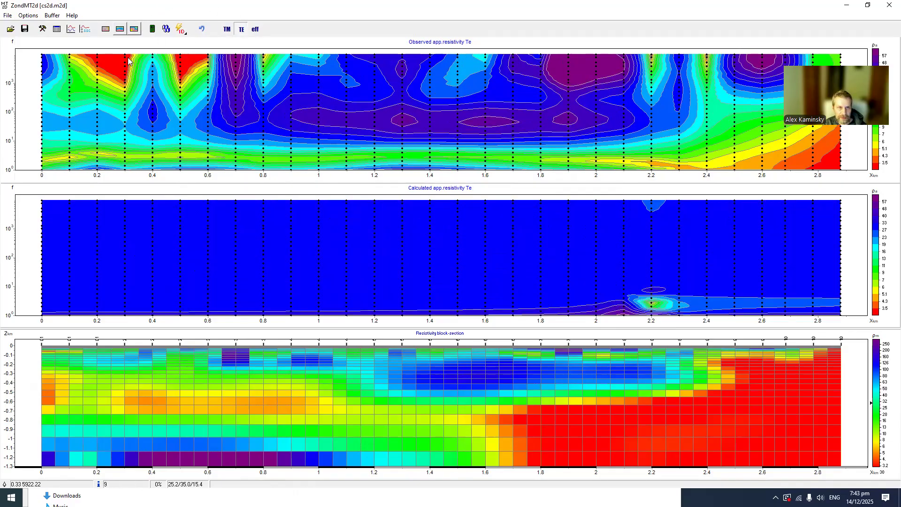
Review the pseudo-controlled source settings of cs2d and return to the TM apparent resistivity sections
left_click(28, 15)
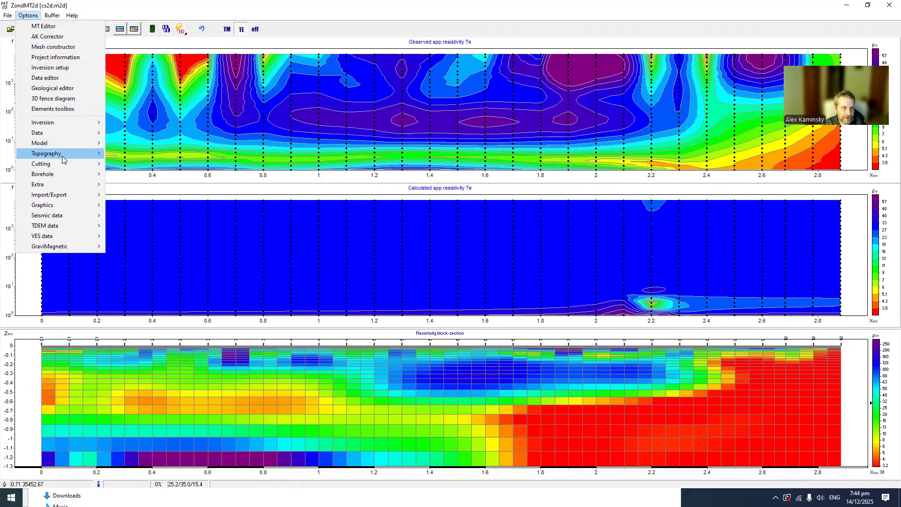
mouse_move(70, 122)
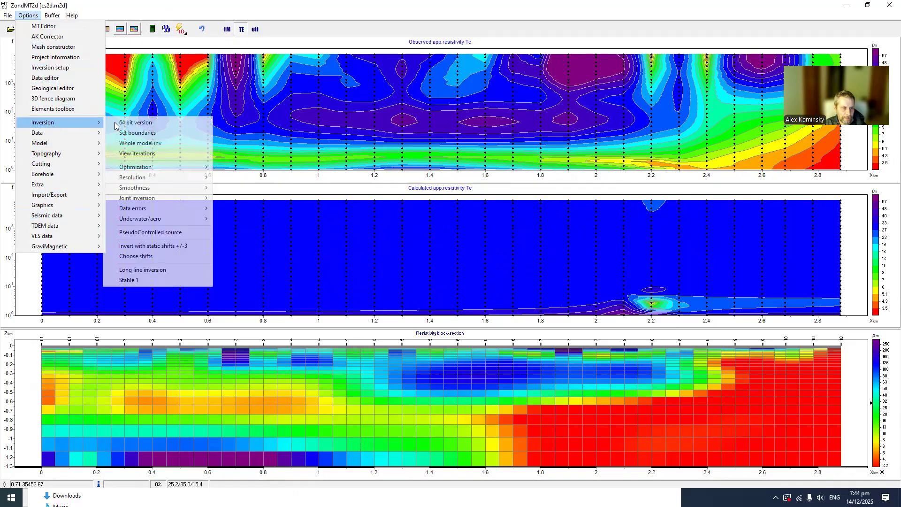
left_click(165, 231)
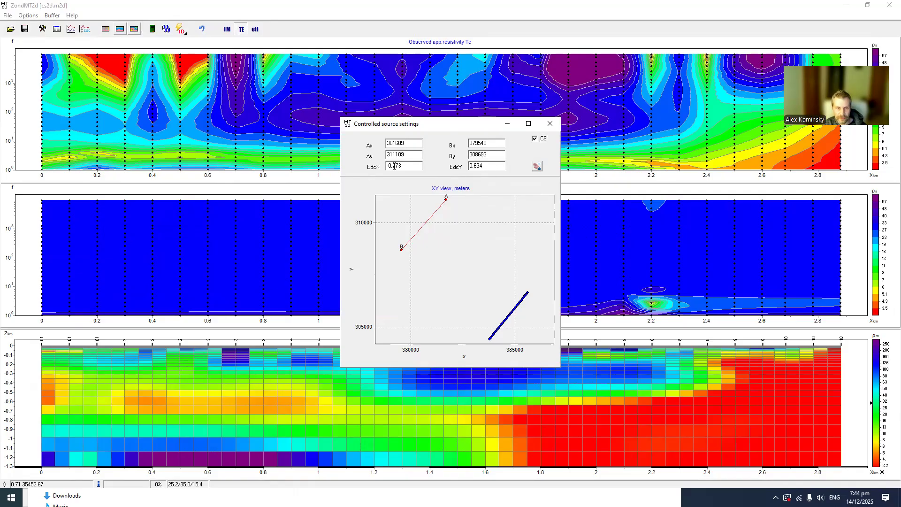
left_click(550, 123)
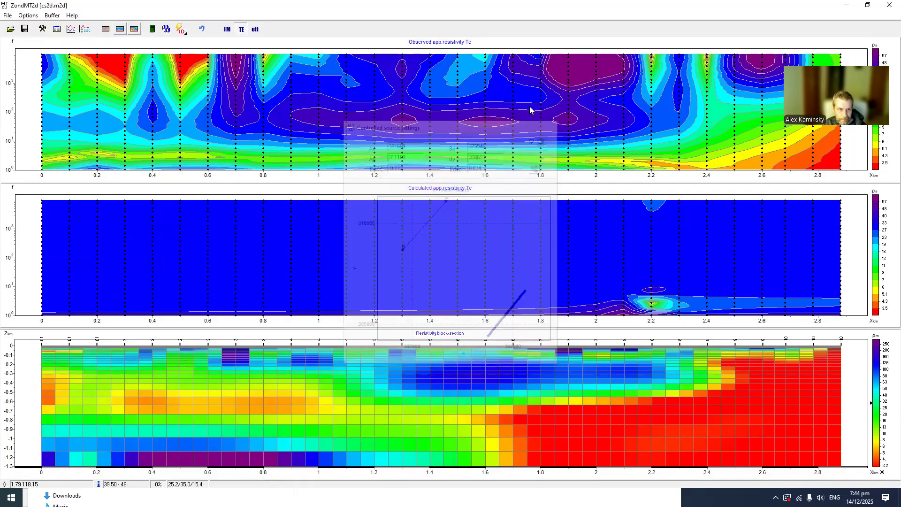
left_click(227, 29)
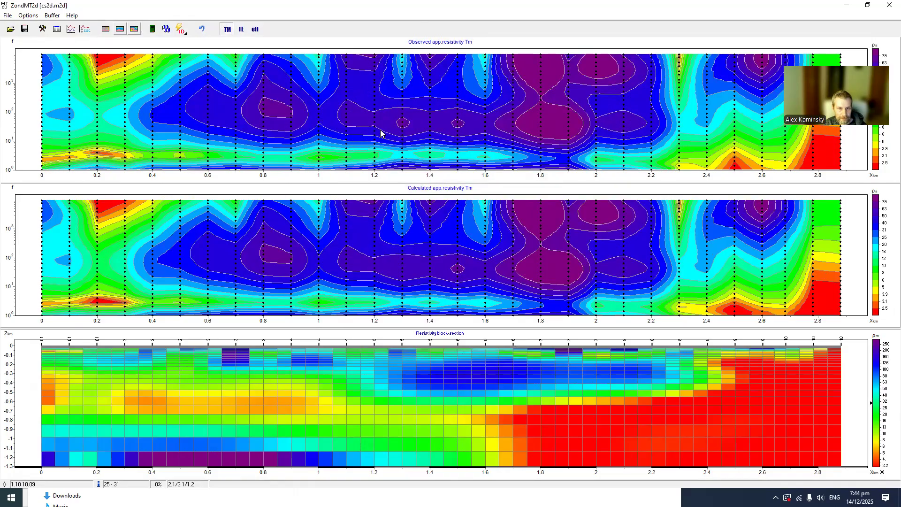
Move the cs2d window aside and open the P222 field data file in a second ZondMT2D window
left_click(10, 30)
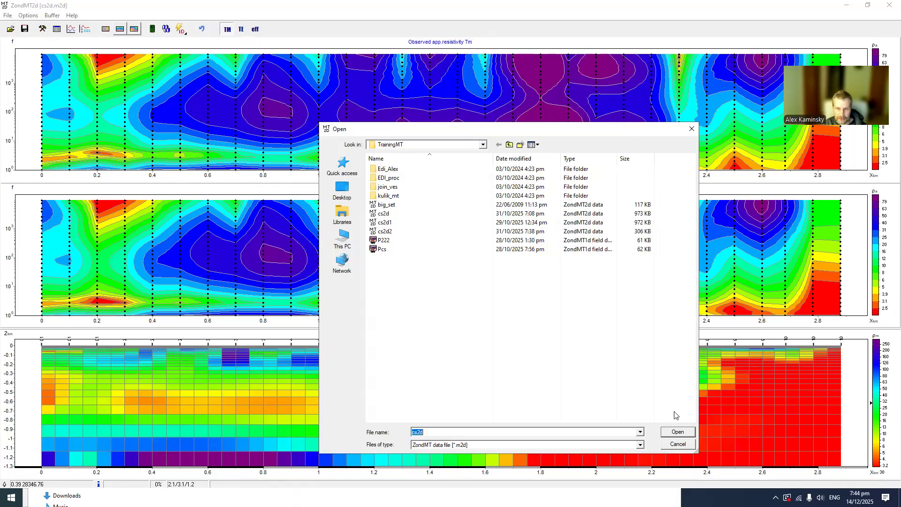
left_click(679, 444)
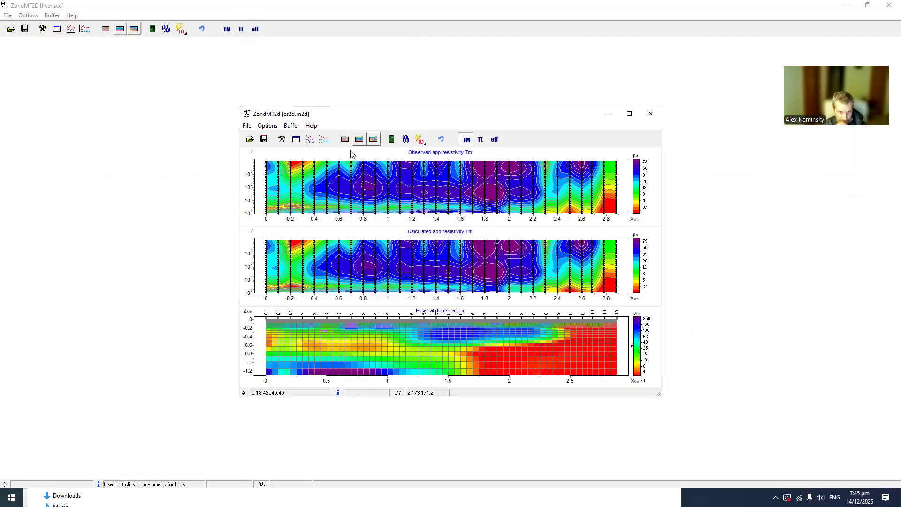
left_click_drag(352, 121, 613, 142)
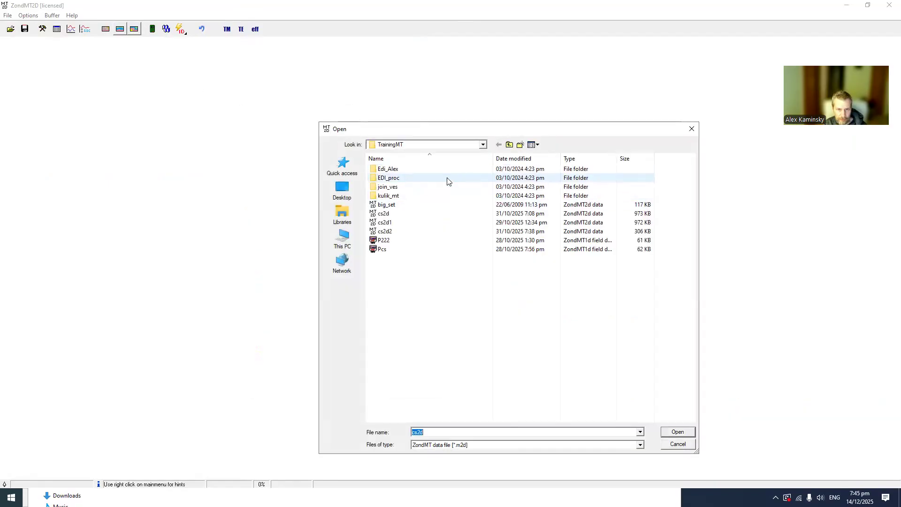
double_click(390, 243)
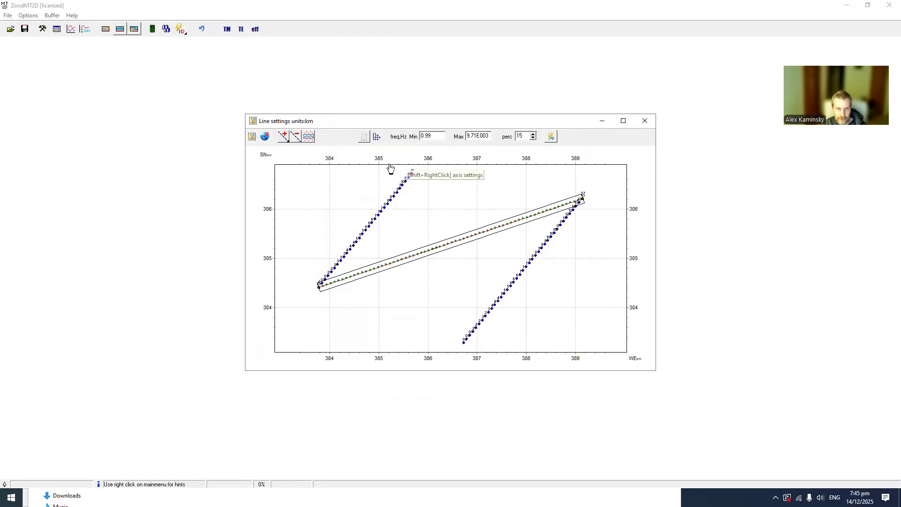
Replace the default survey line with one through all stations of the western row and load its data
left_click(295, 136)
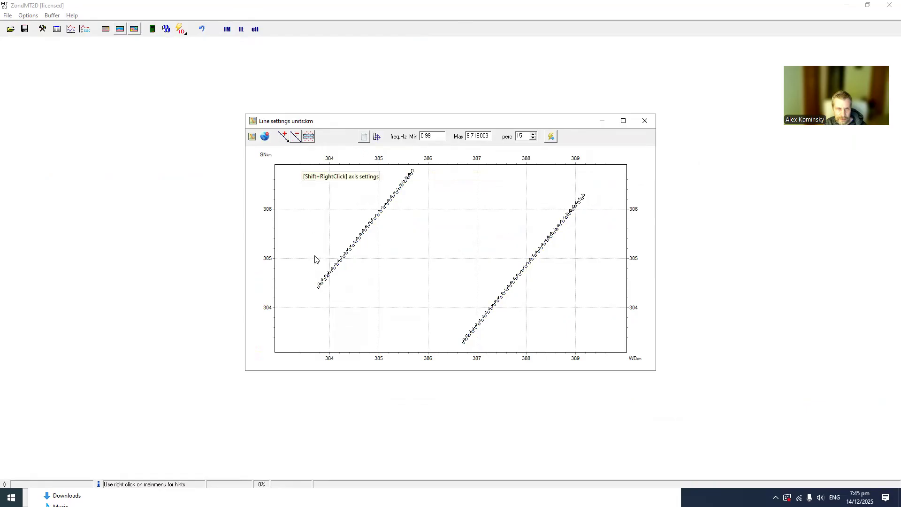
left_click(322, 288)
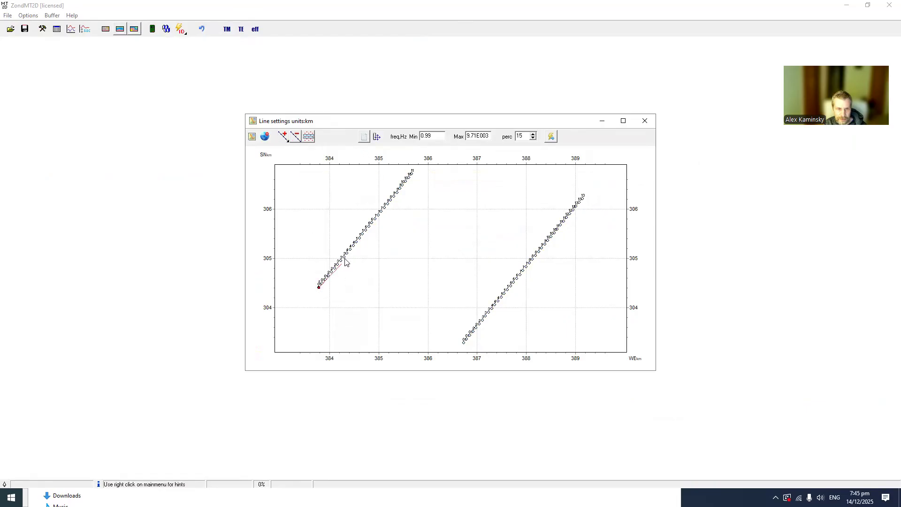
right_click(414, 176)
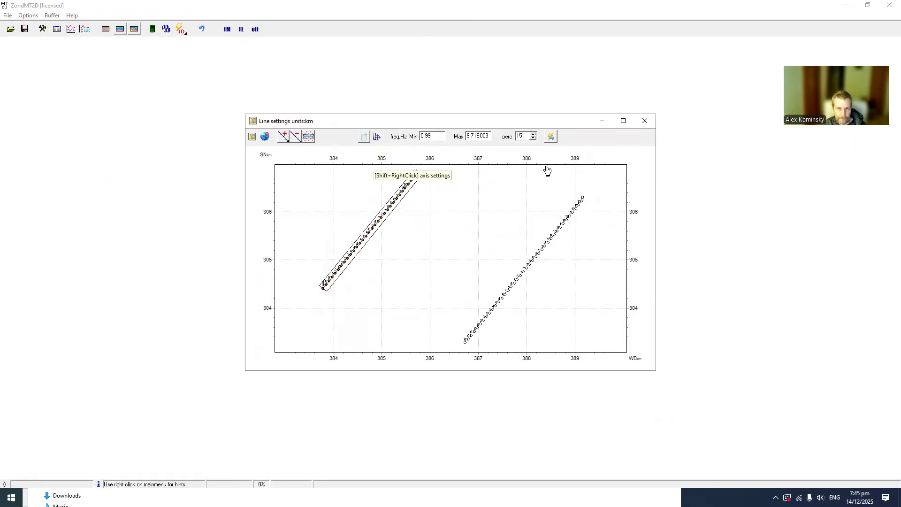
left_click(551, 136)
left_click(451, 257)
left_click(424, 320)
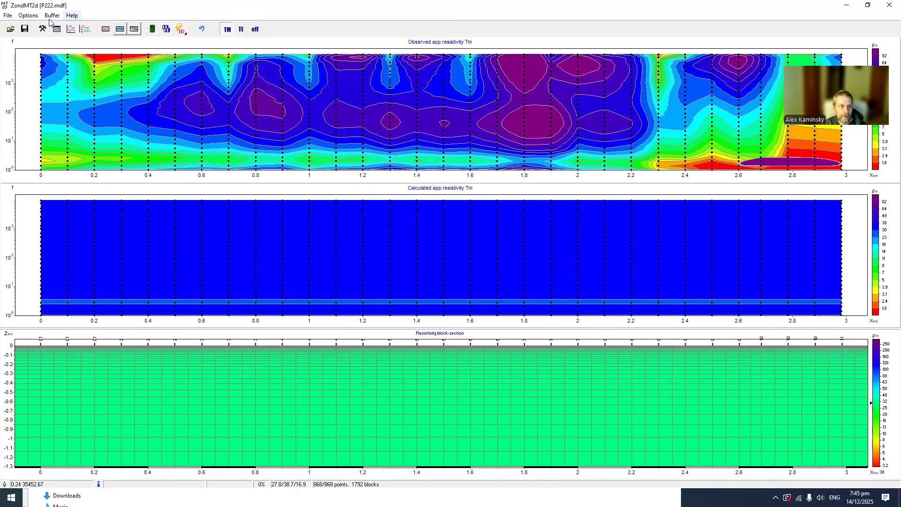
Resize the P222 window to full screen height so that it sits beside the cs2d window
left_click(28, 16)
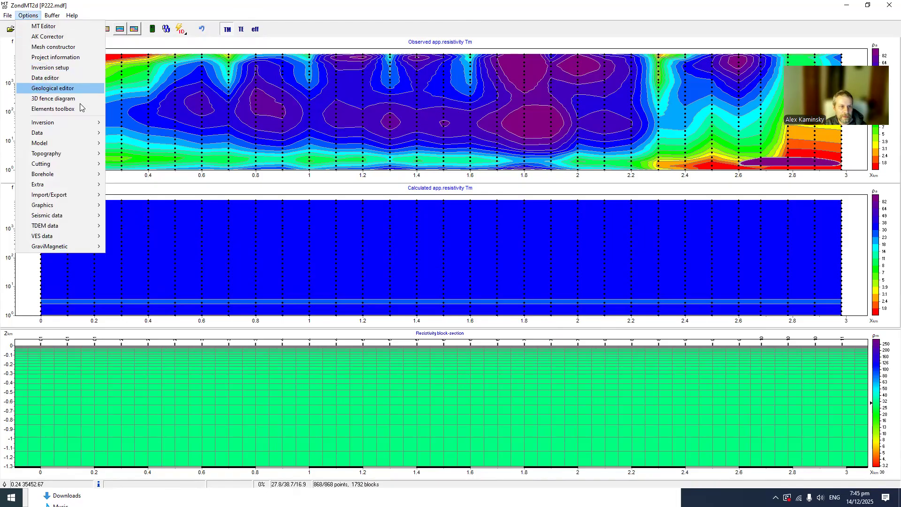
mouse_move(66, 123)
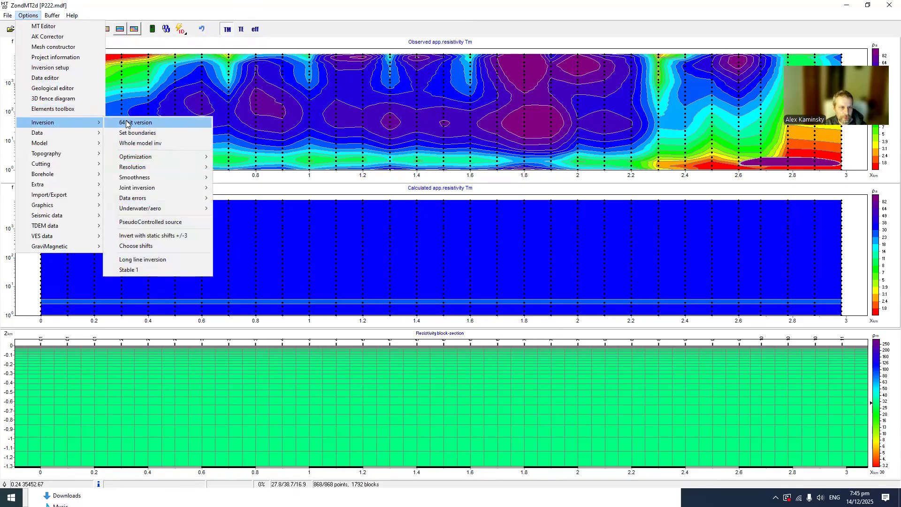
left_click(140, 222)
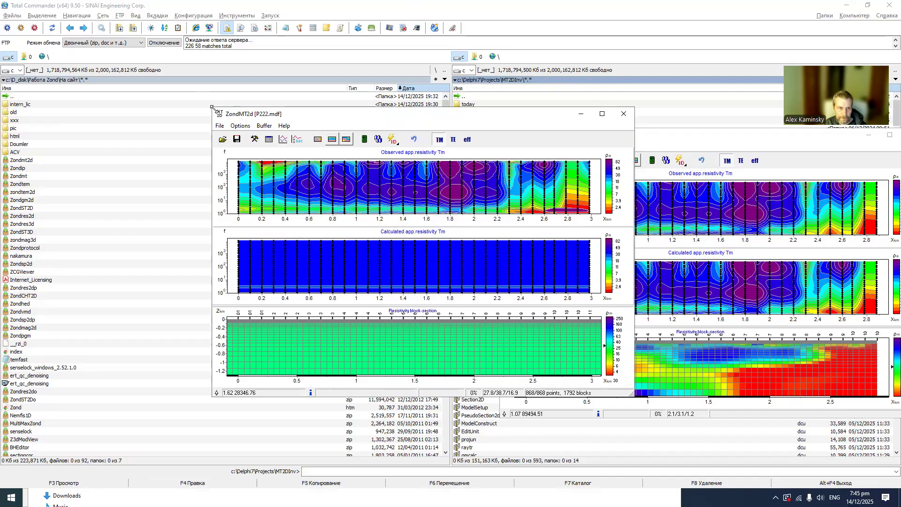
left_click_drag(211, 107, 11, 17)
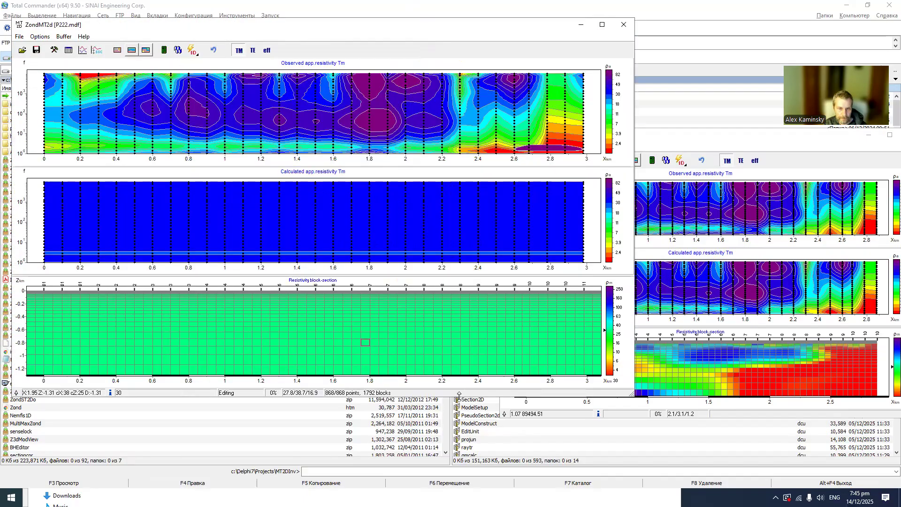
double_click(459, 396)
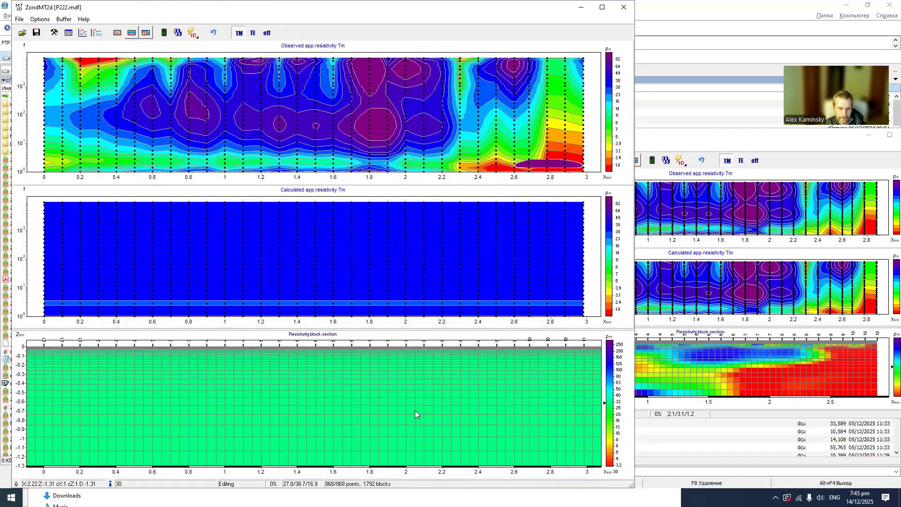
Open the pseudo-controlled source settings of both P222 and cs2d and place the two settings windows side by side
left_click(41, 19)
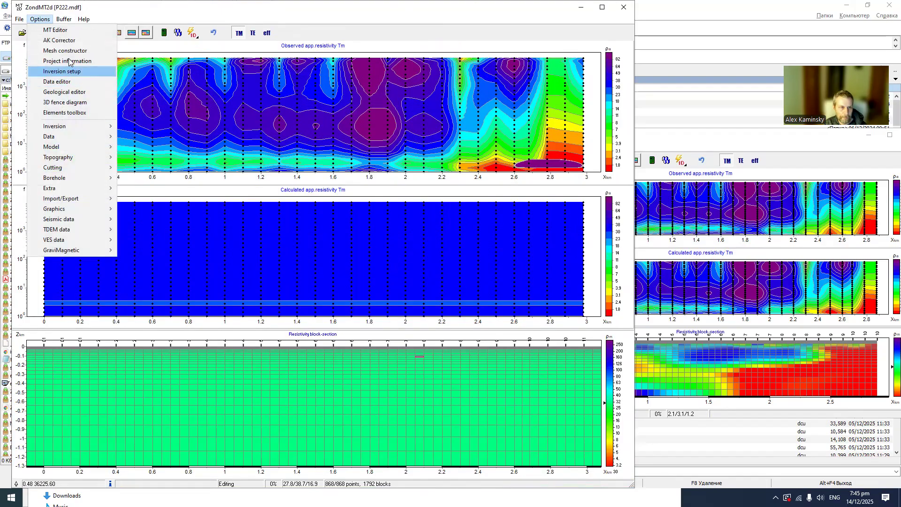
mouse_move(87, 128)
mouse_move(171, 194)
left_click(183, 226)
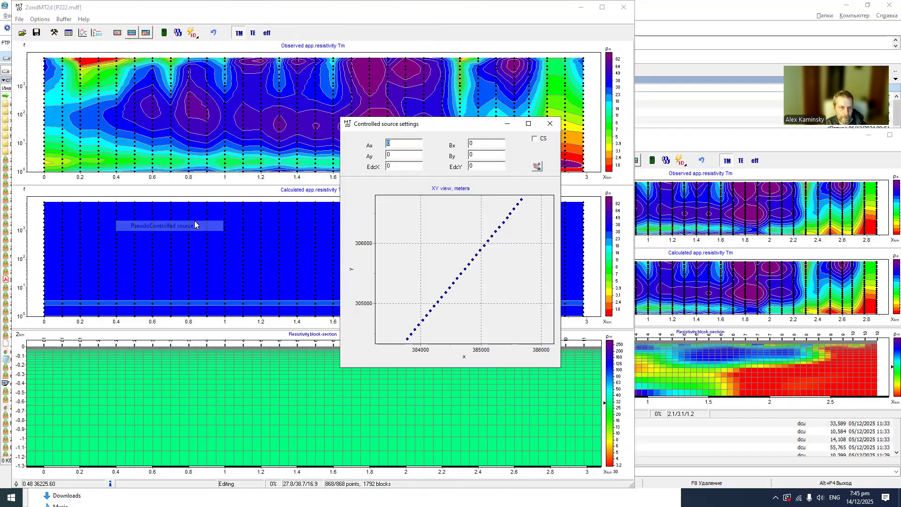
left_click(722, 148)
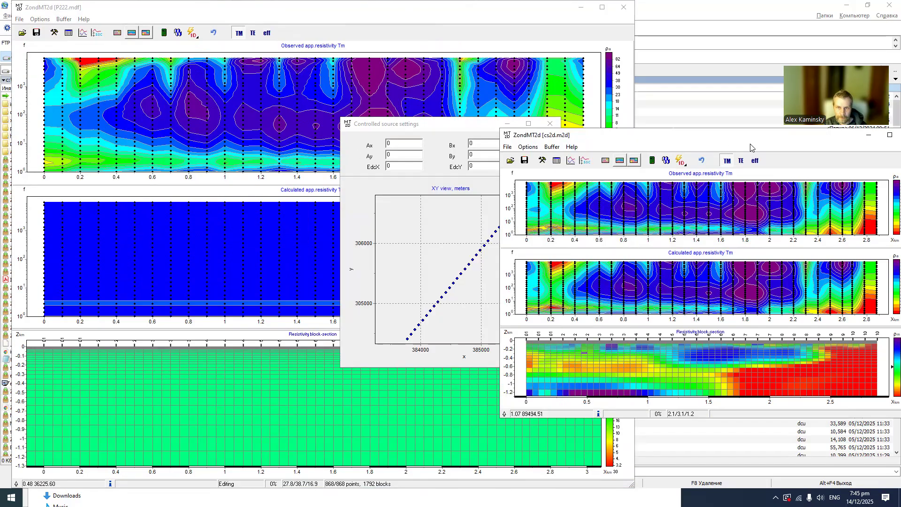
left_click_drag(680, 141, 763, 164)
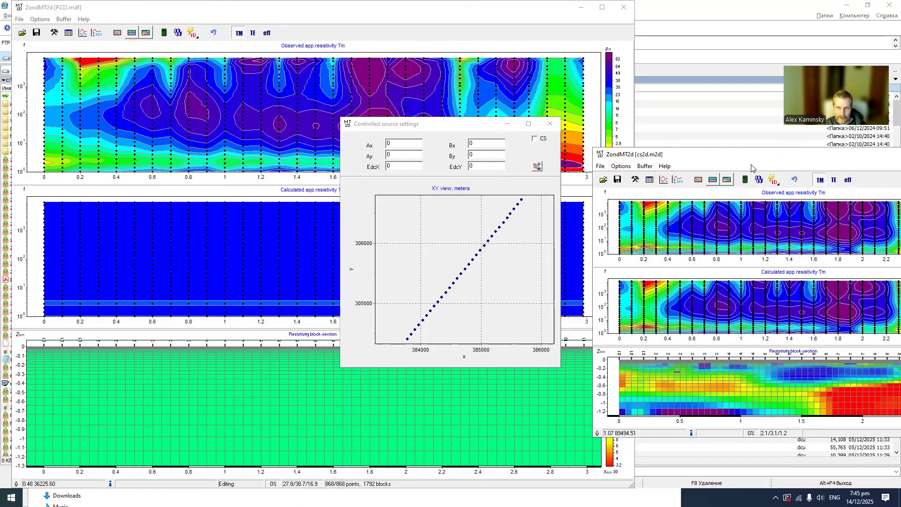
left_click(621, 166)
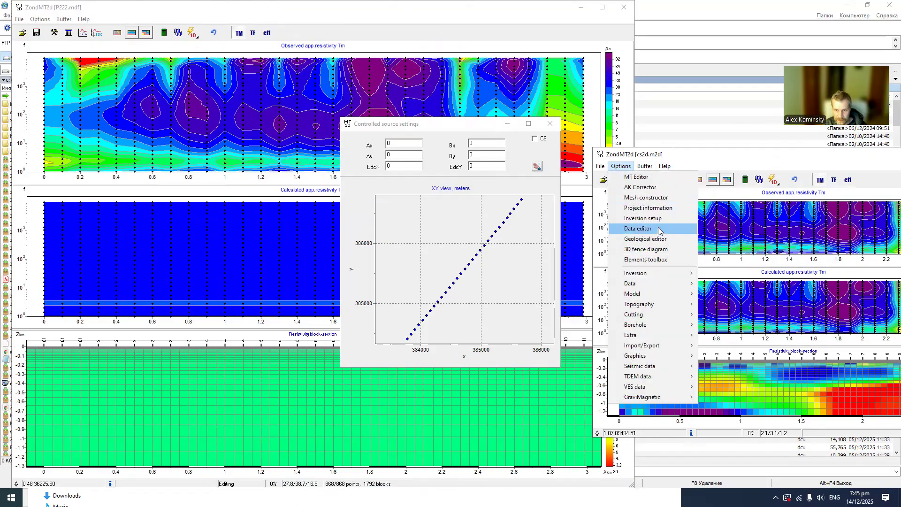
mouse_move(664, 276)
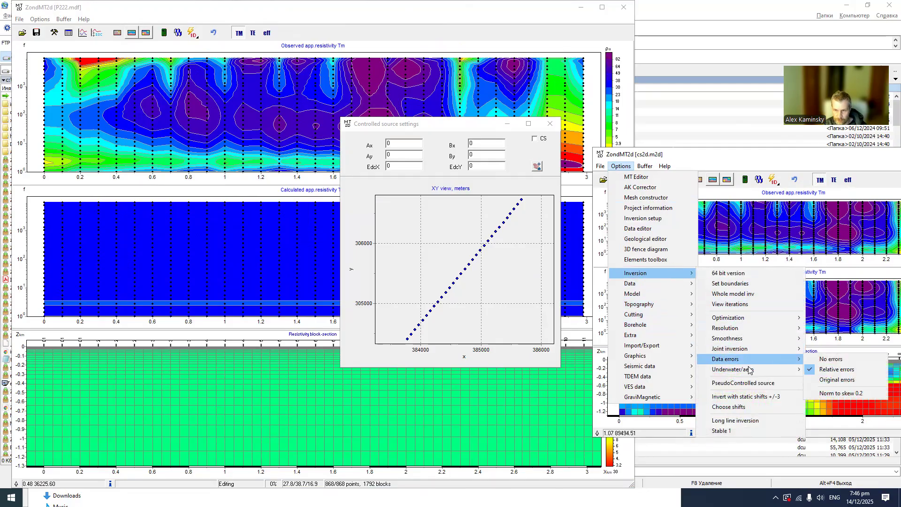
left_click(743, 384)
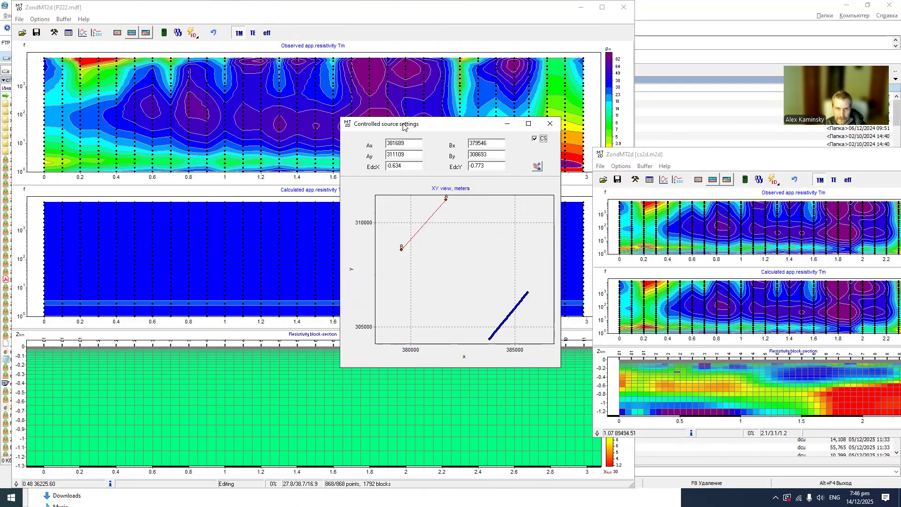
left_click_drag(403, 127, 756, 173)
Copy the coordinates of source point A from cs2d into the P222 settings: Ax 381689, Ay 311109
double_click(771, 189)
key("ctrl+c")
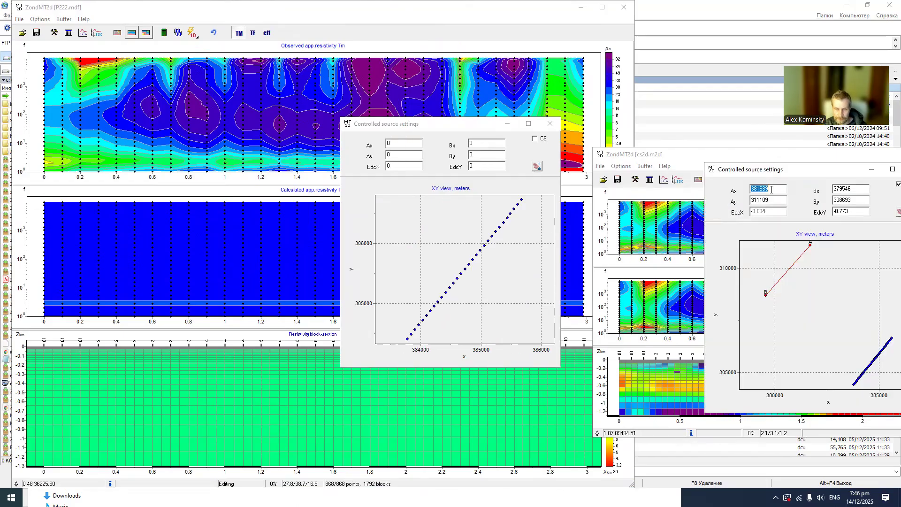
double_click(400, 142)
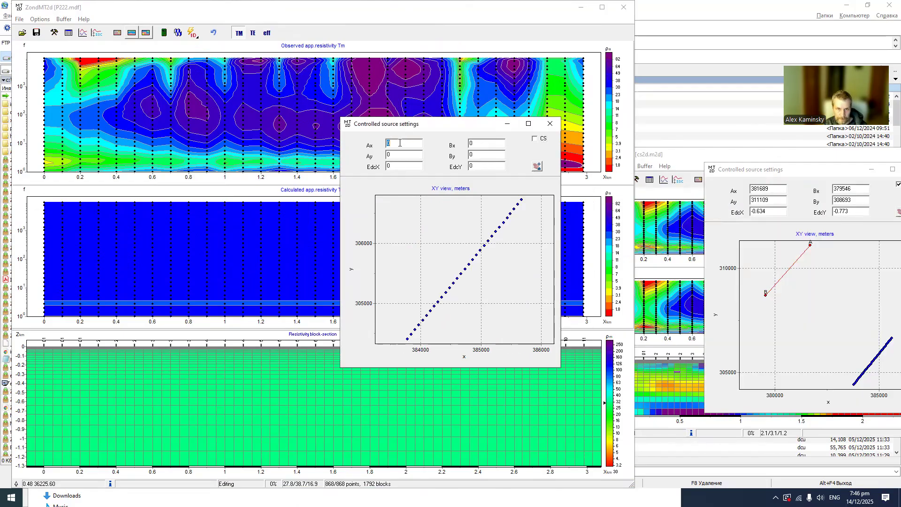
key("ctrl+v")
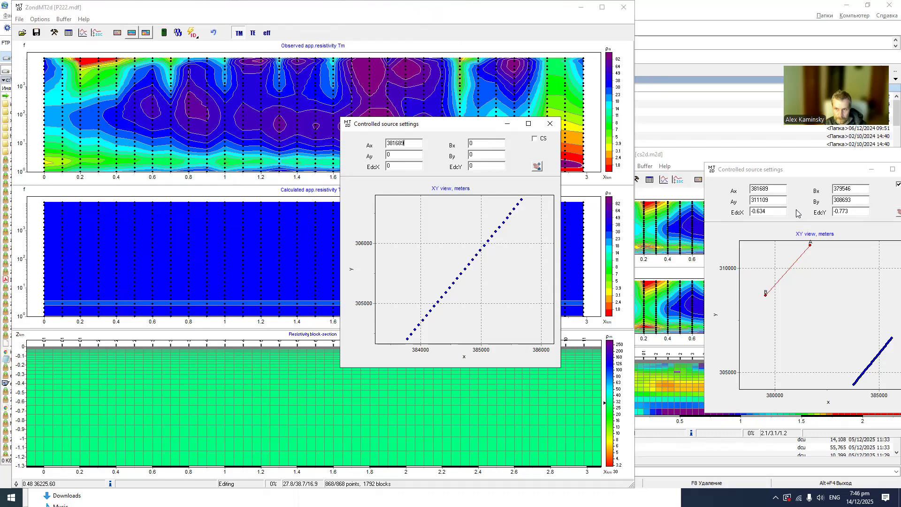
double_click(770, 198)
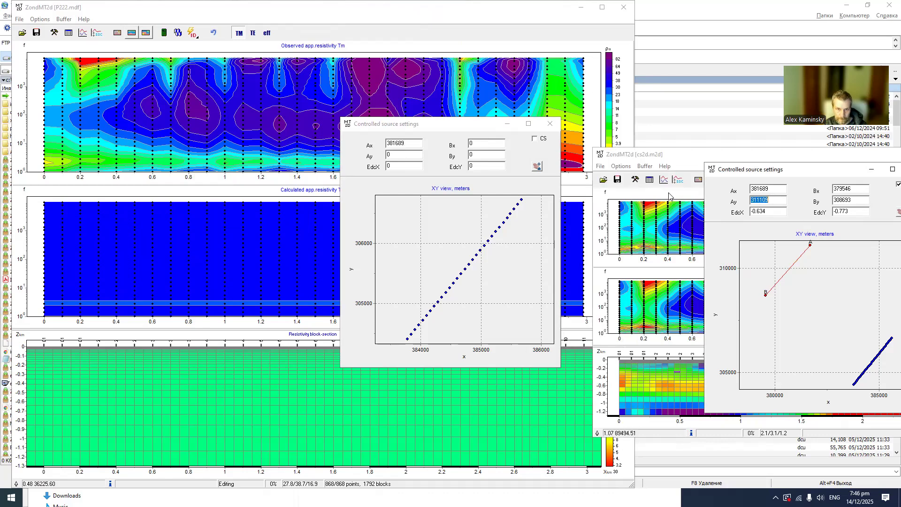
double_click(398, 155)
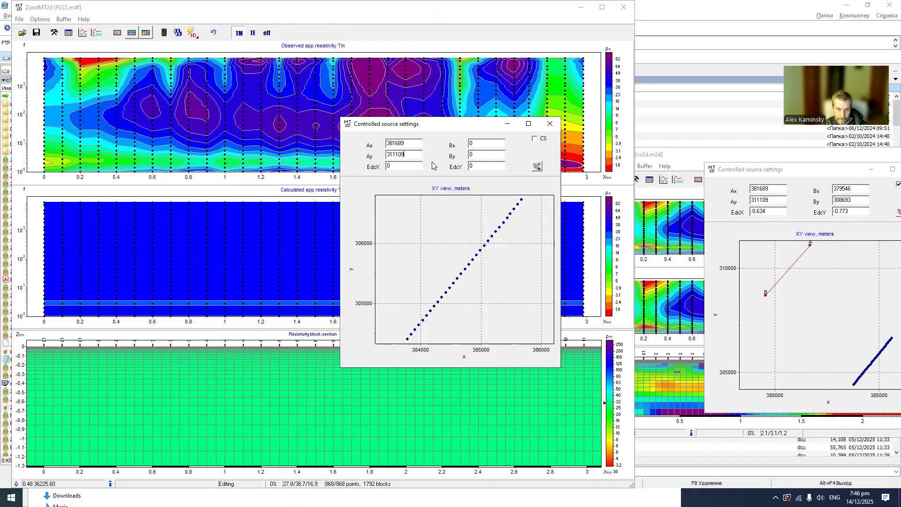
Copy the coordinates of source point B from cs2d into the P222 settings: Bx 379546, By 308693
double_click(845, 189)
key("ctrl+c")
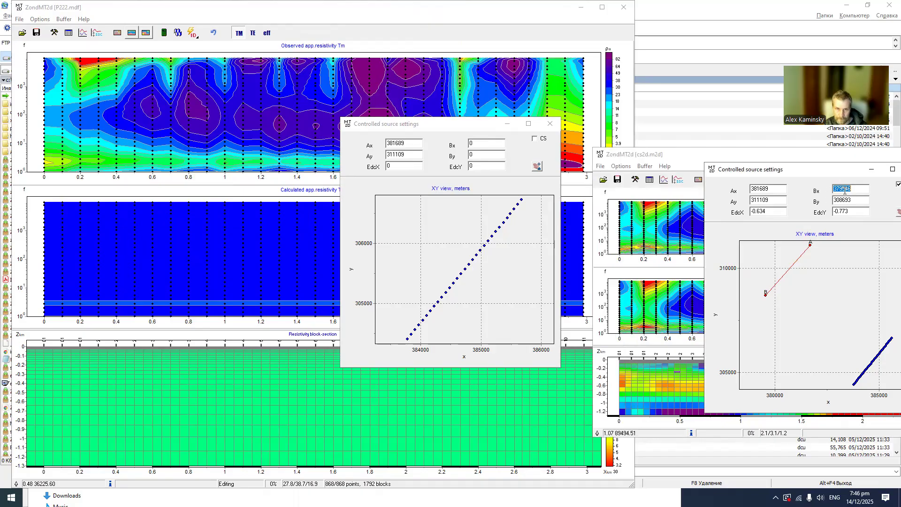
double_click(477, 145)
key("ctrl+v")
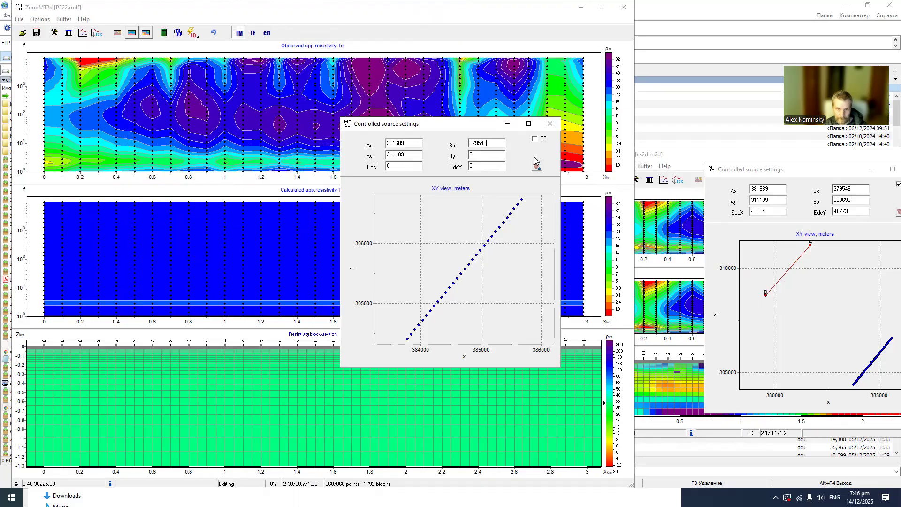
double_click(846, 200)
key("ctrl+c")
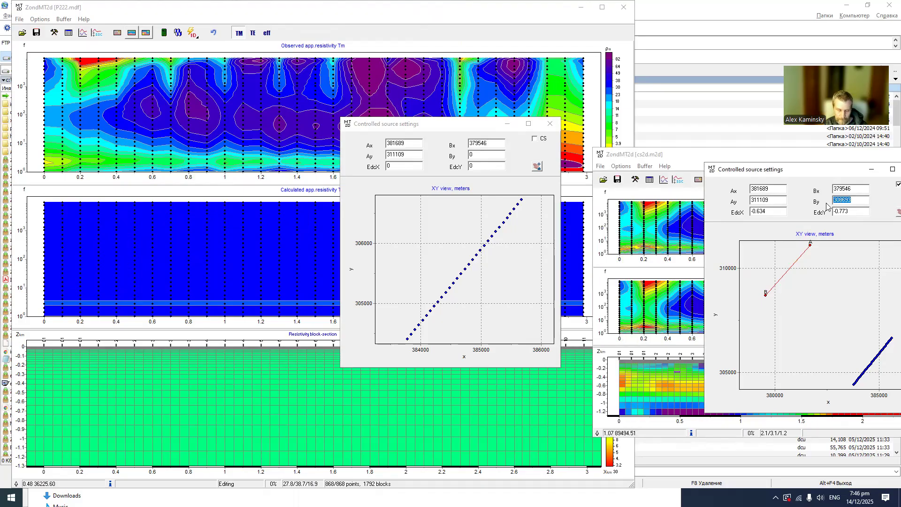
double_click(475, 158)
key("ctrl+v")
Enable the controlled source for P222 with its electric field direction set to Along-across line, and calculate the model response
left_click(536, 138)
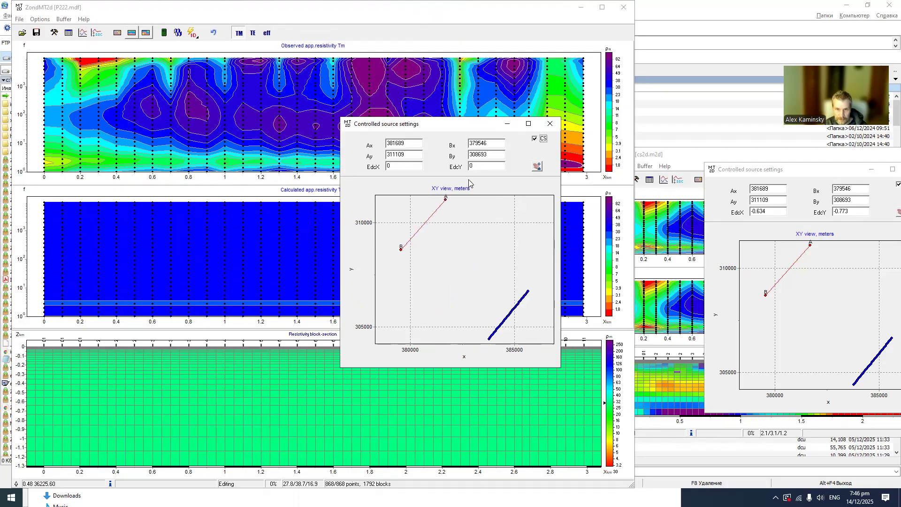
left_click(538, 168)
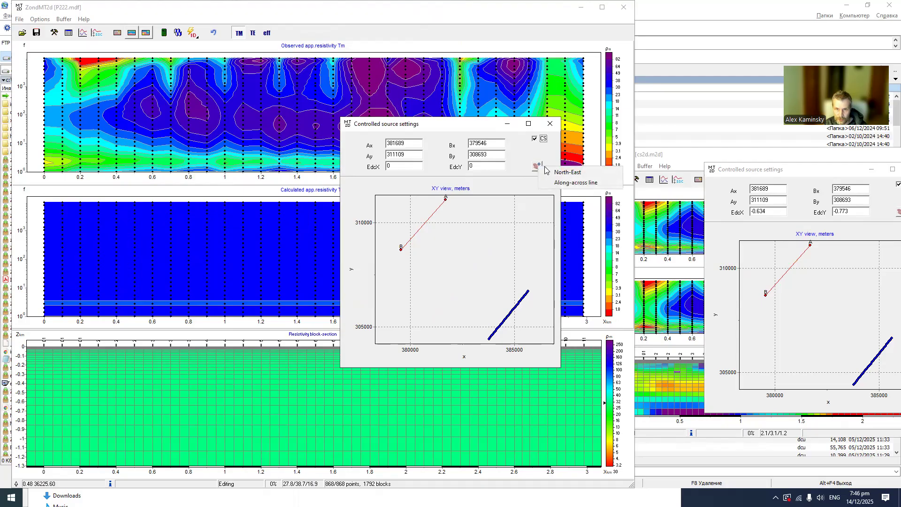
left_click(567, 185)
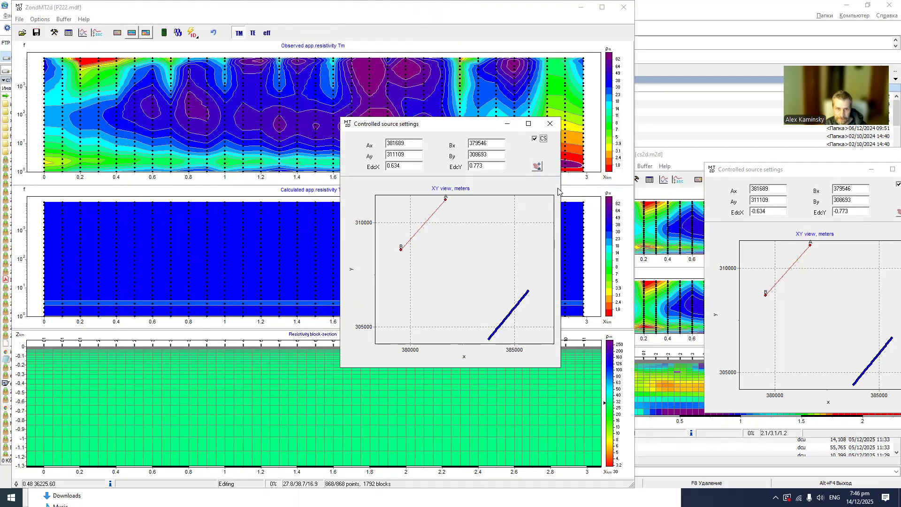
left_click(556, 127)
left_click(164, 32)
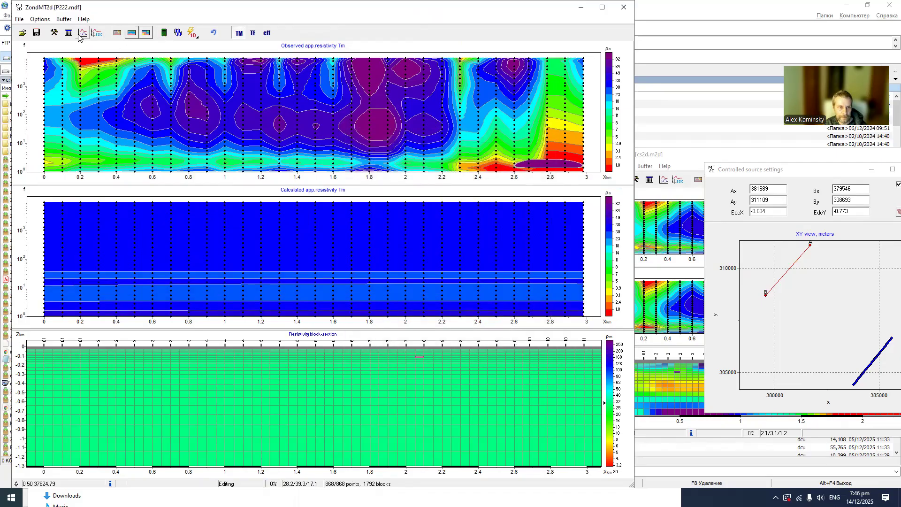
Review the model and general inversion settings of P222
left_click(54, 33)
left_click(263, 159)
left_click(237, 160)
left_click(425, 146)
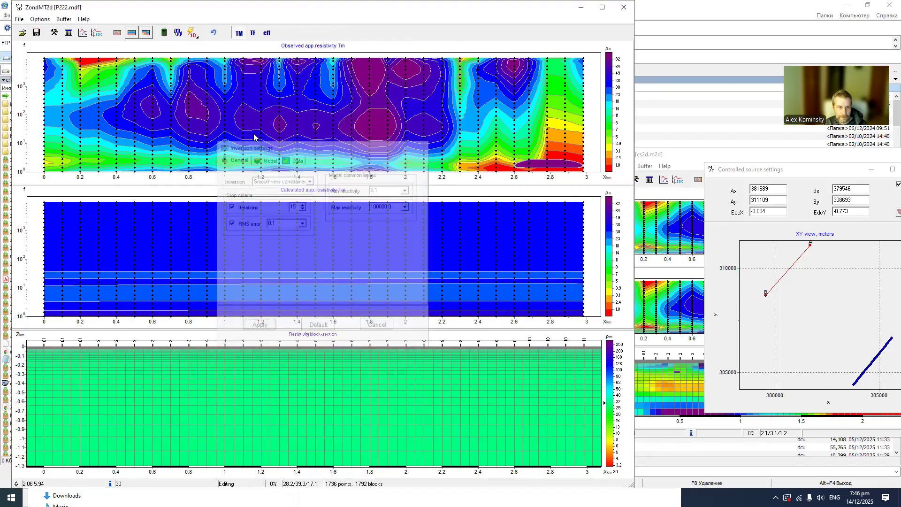
Examine the sounding curves of the first P222 station and compare the TE and TM apparent resistivity sections
left_click(82, 32)
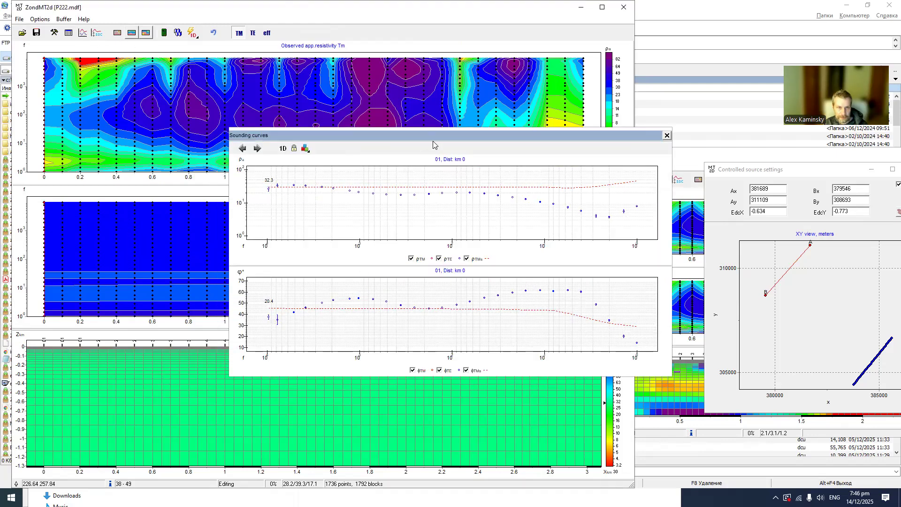
left_click_drag(429, 137, 325, 152)
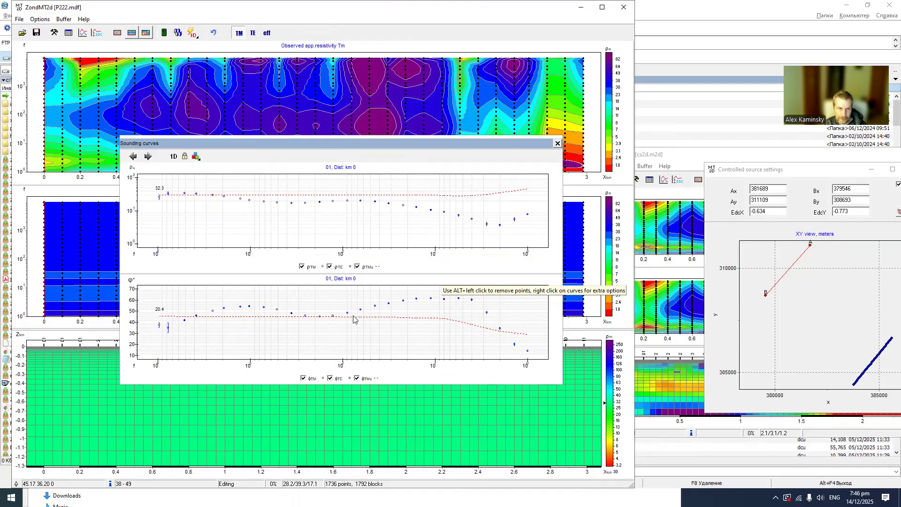
left_click(557, 143)
left_click(253, 33)
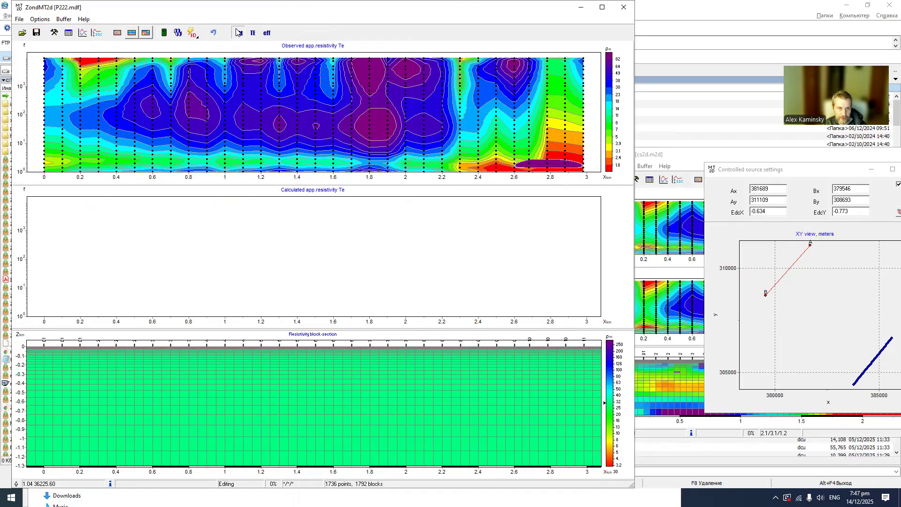
left_click(239, 33)
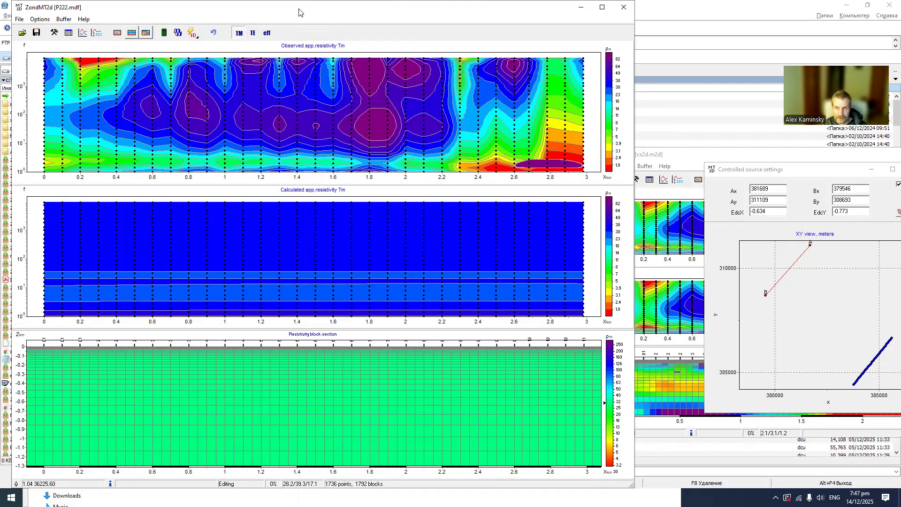